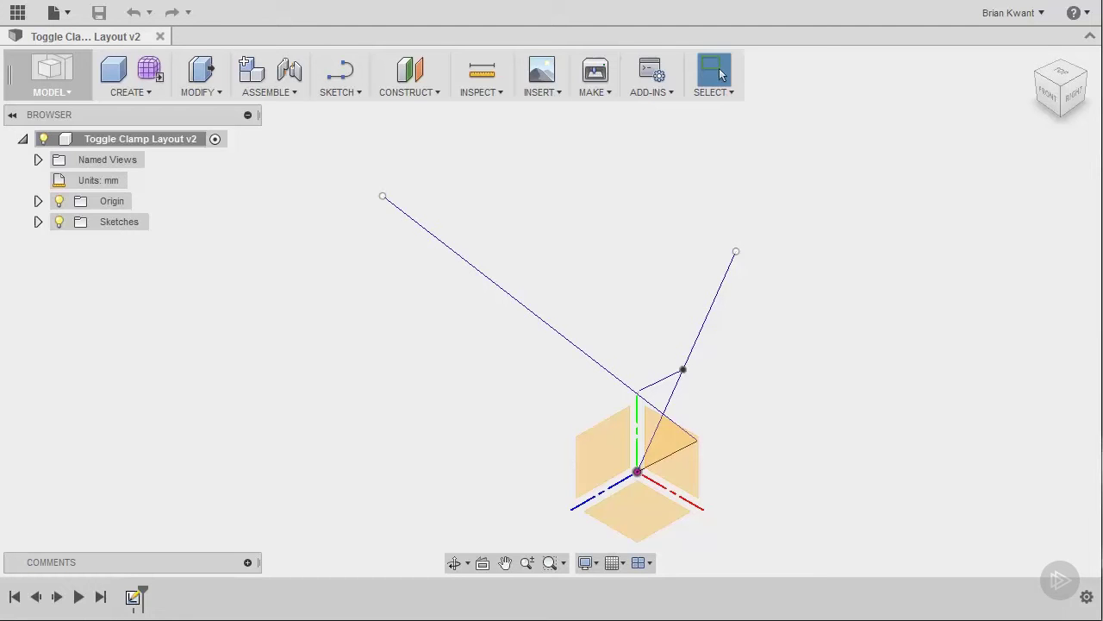
- Orient the view to Front with the ViewCube to see the toggle clamp layout sketch
click(1048, 95)
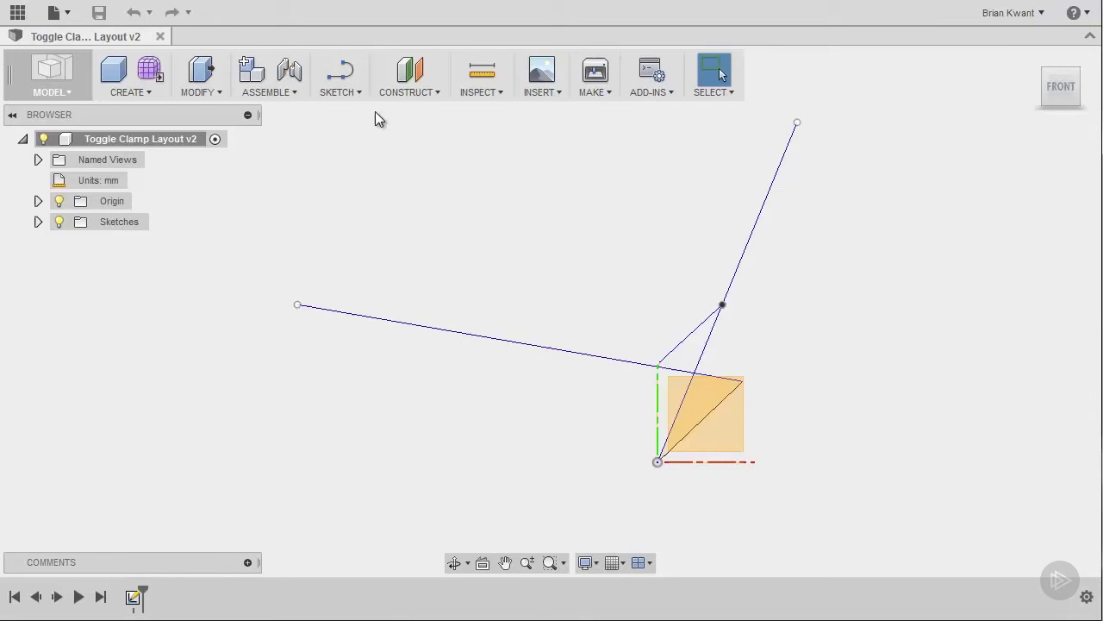
- Create a new sketch on the front origin plane and pan the view down and right
click(358, 96)
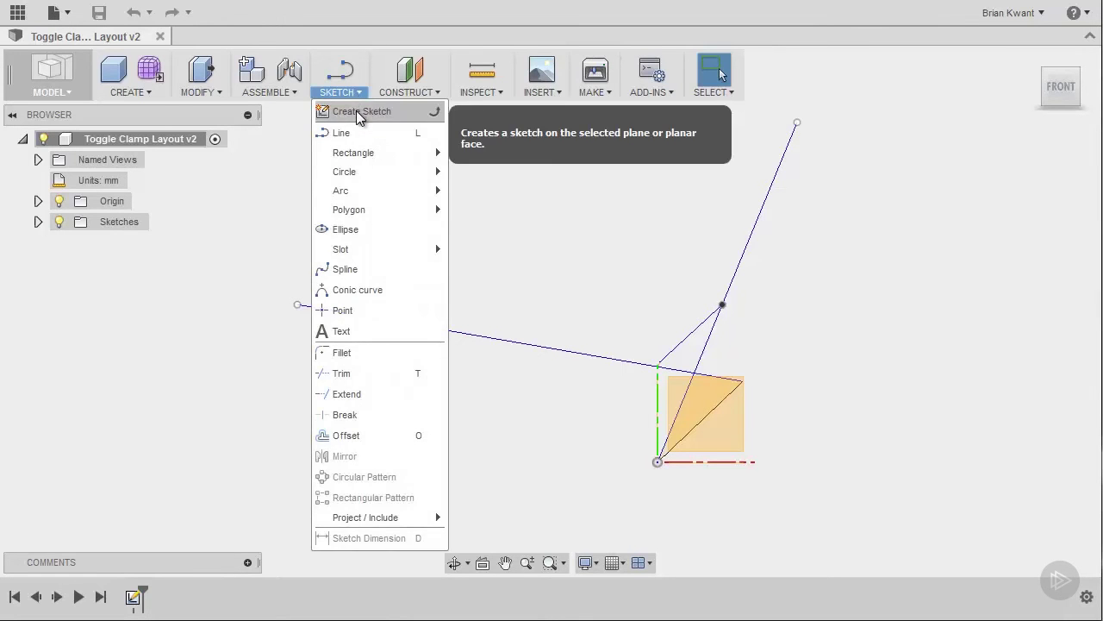
click(359, 114)
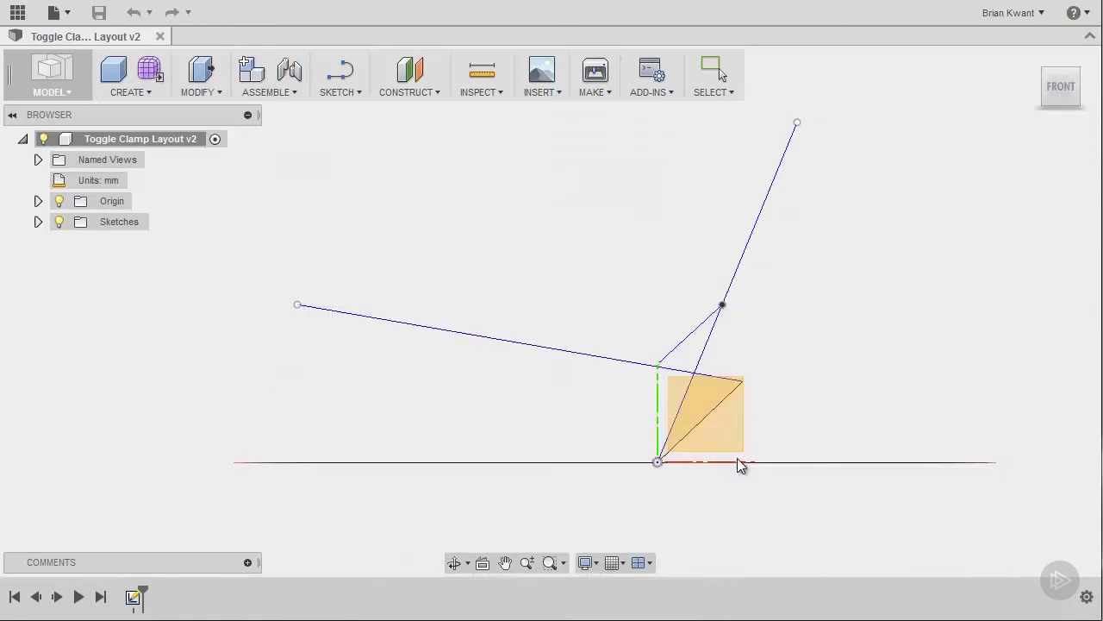
click(733, 446)
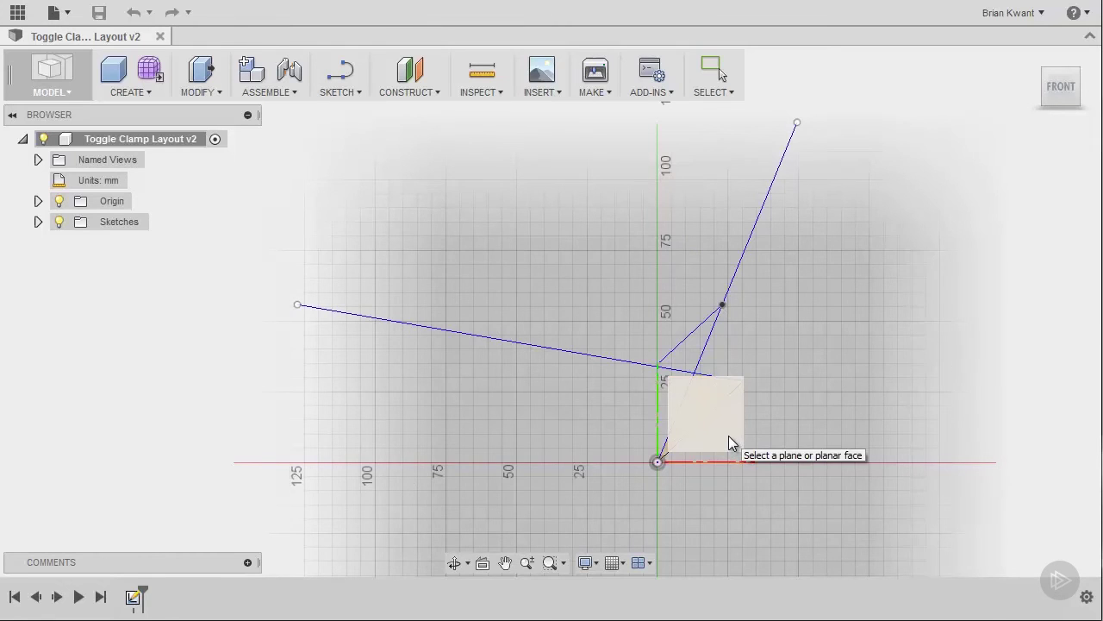
click(729, 435)
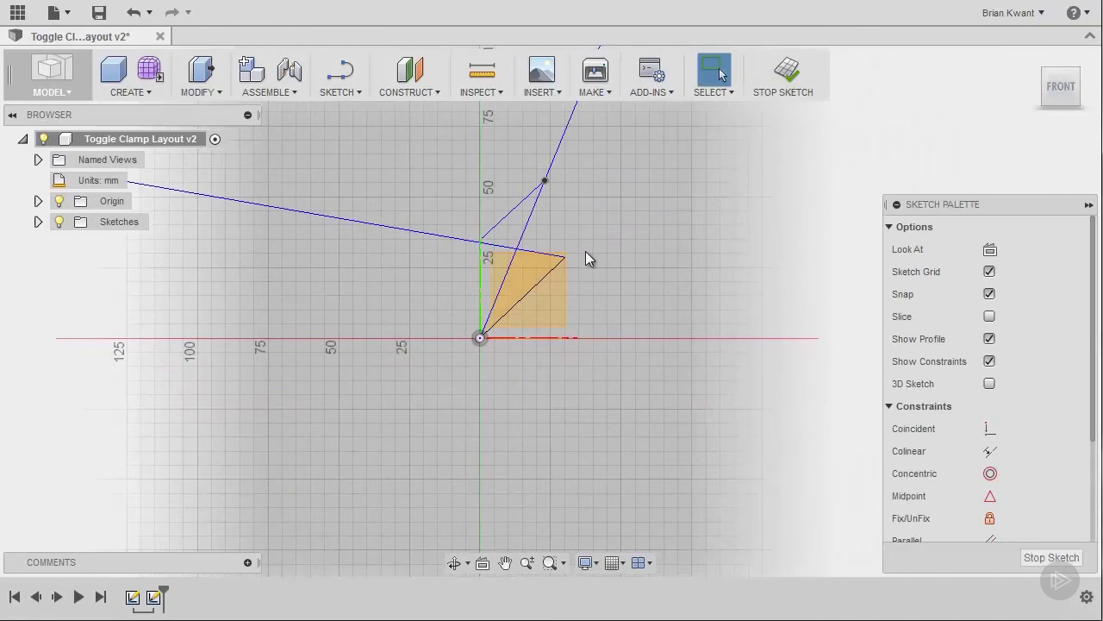
mouse_move(653, 370)
middle_down()
mouse_move(715, 451)
mouse_move(796, 474)
middle_up()
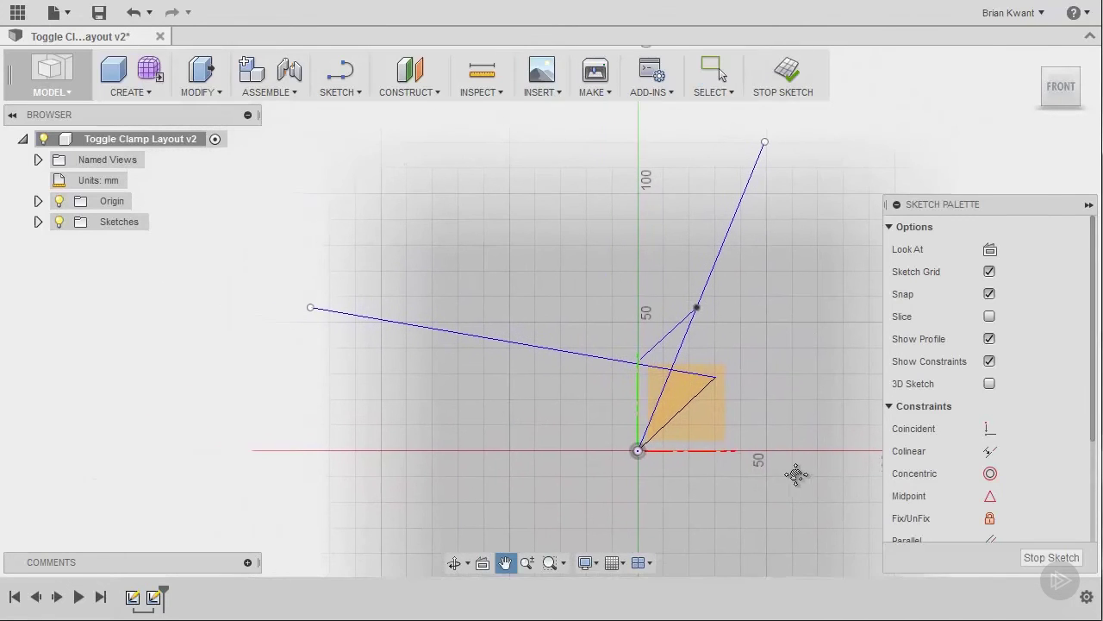
key(Escape)
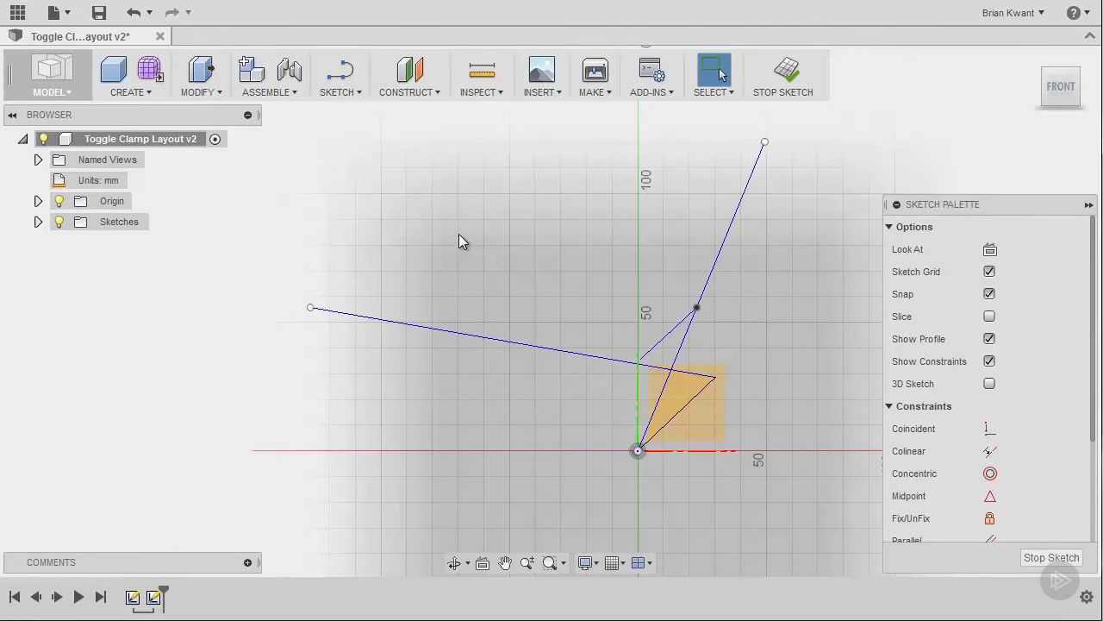
- Draw an angled center-to-center slot above and left of the layout linkage
click(354, 95)
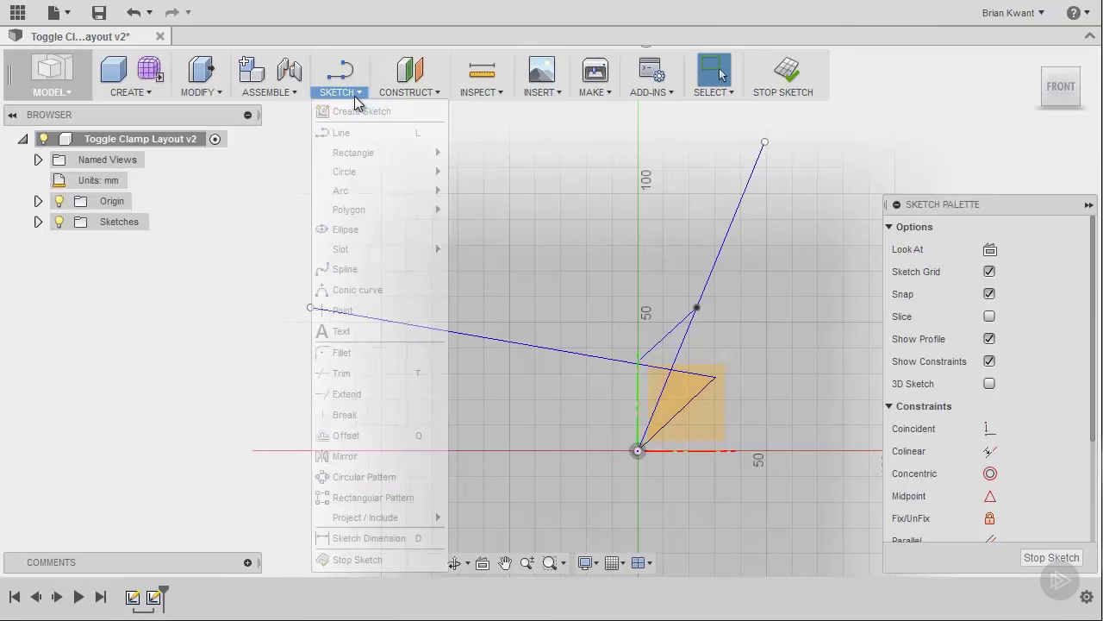
mouse_move(382, 249)
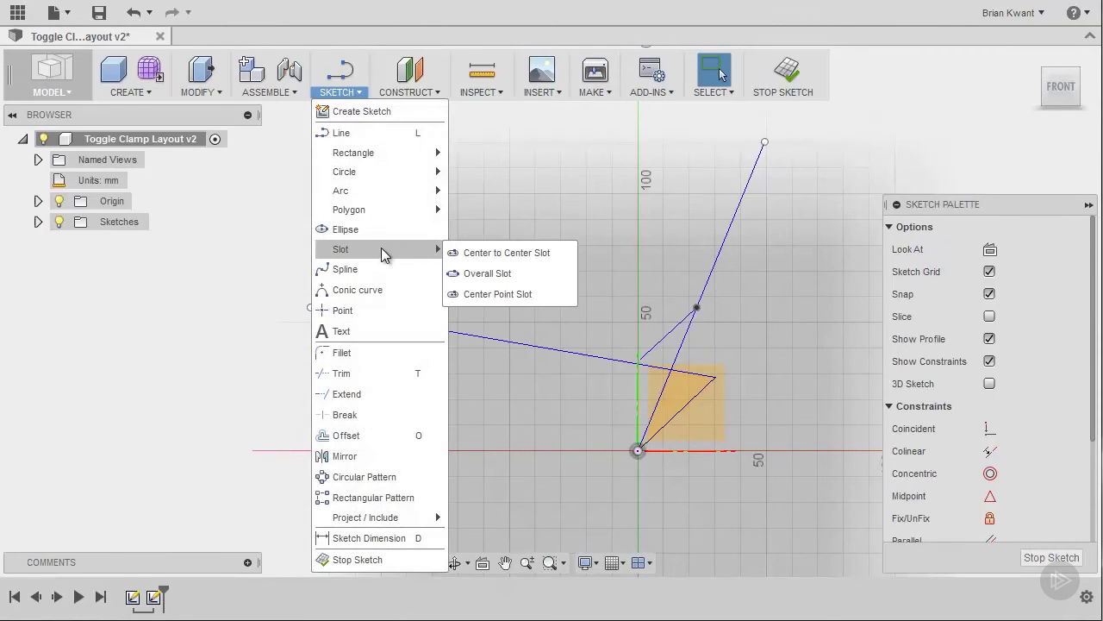
click(489, 252)
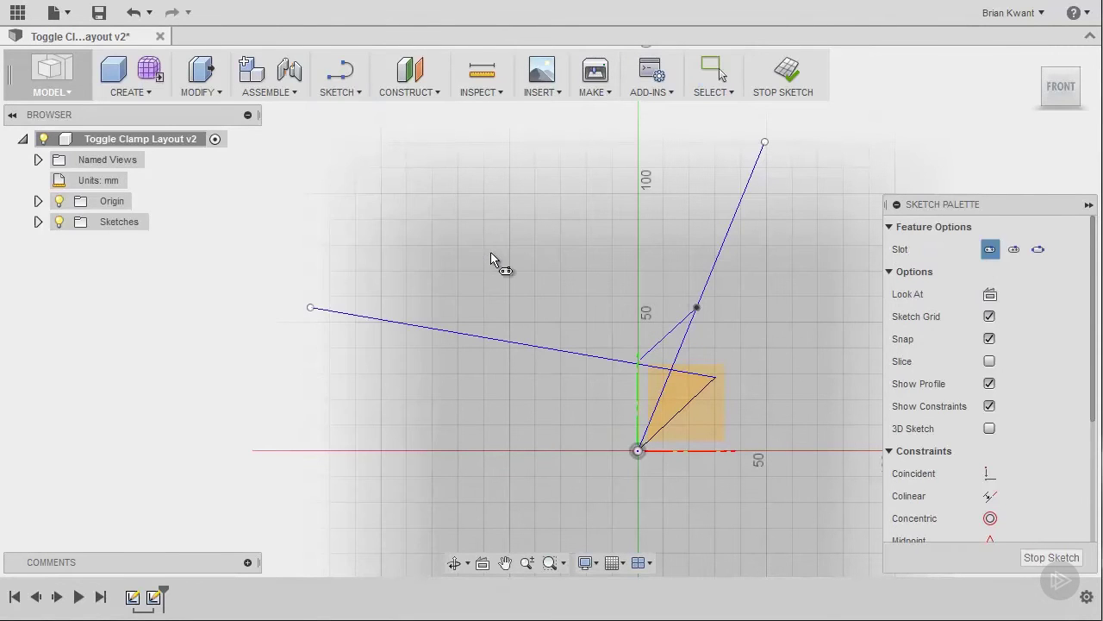
click(415, 233)
click(577, 289)
click(584, 270)
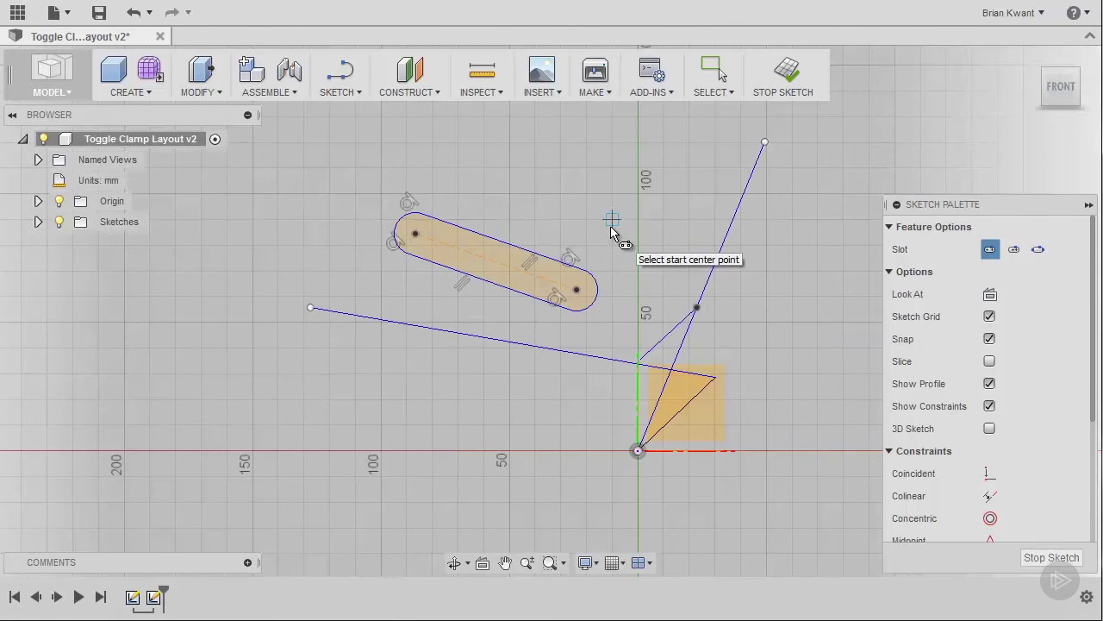
key(Escape)
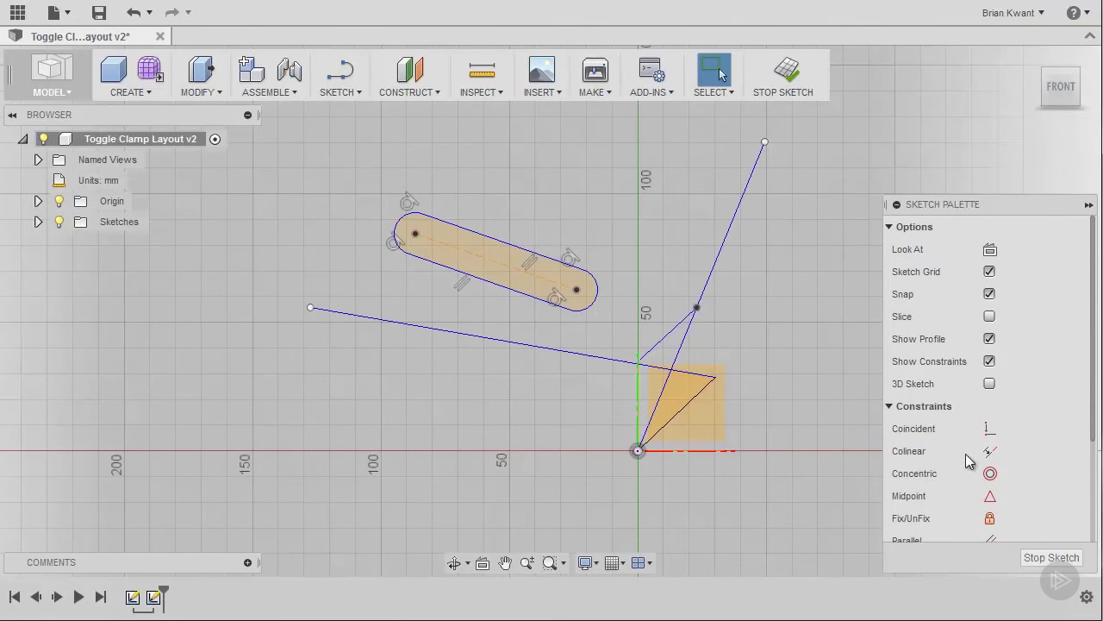
- Make the slot's left and right centre points coincident with the long layout line's endpoints
click(987, 432)
click(416, 234)
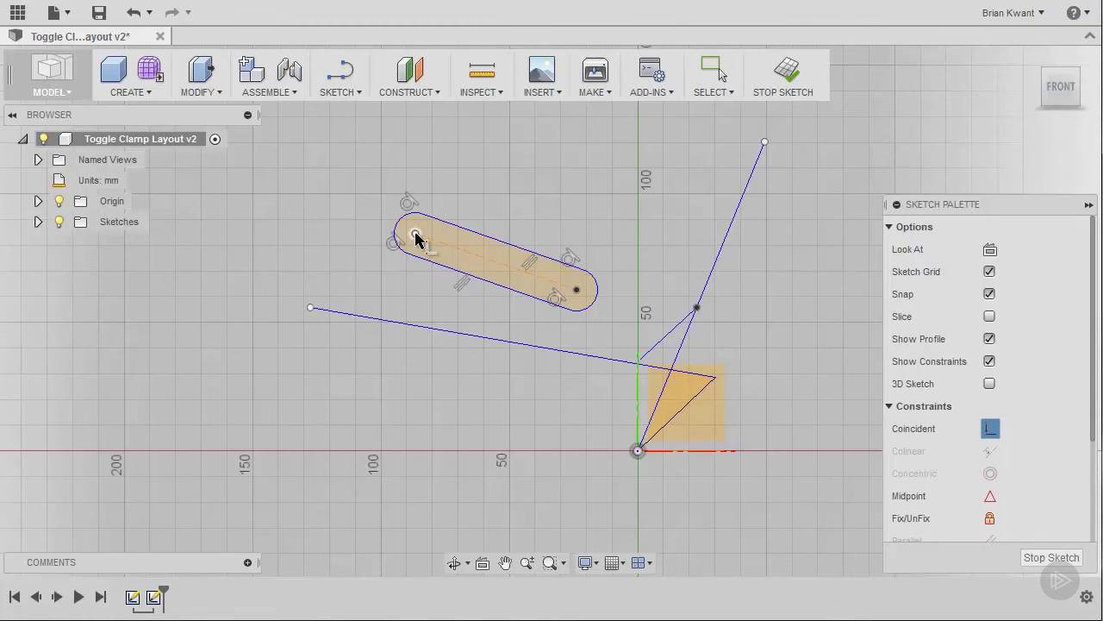
click(311, 309)
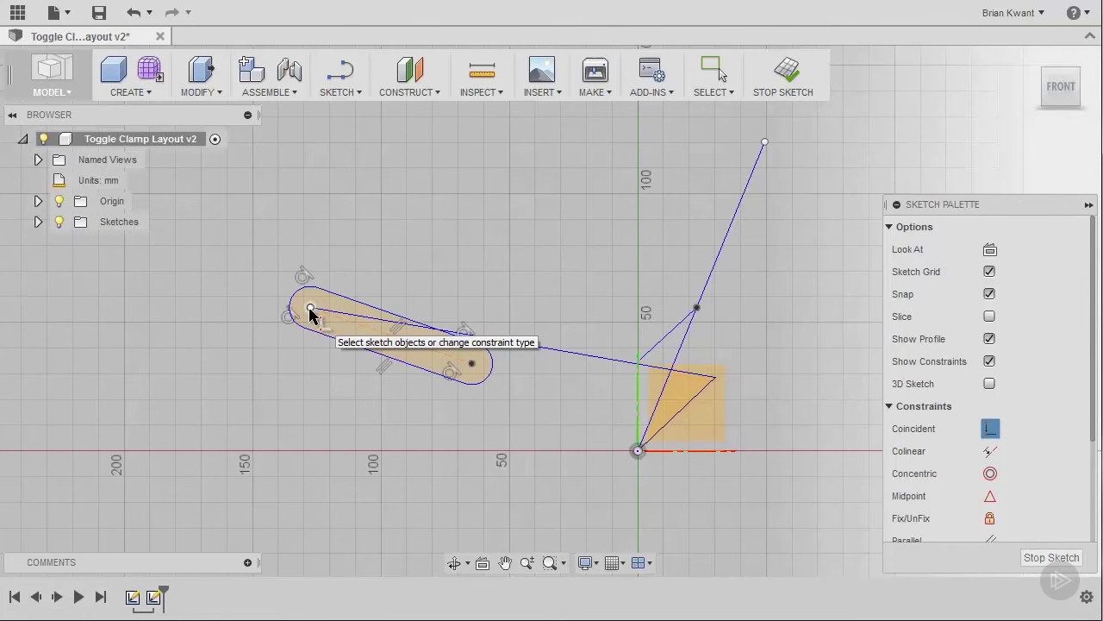
click(472, 364)
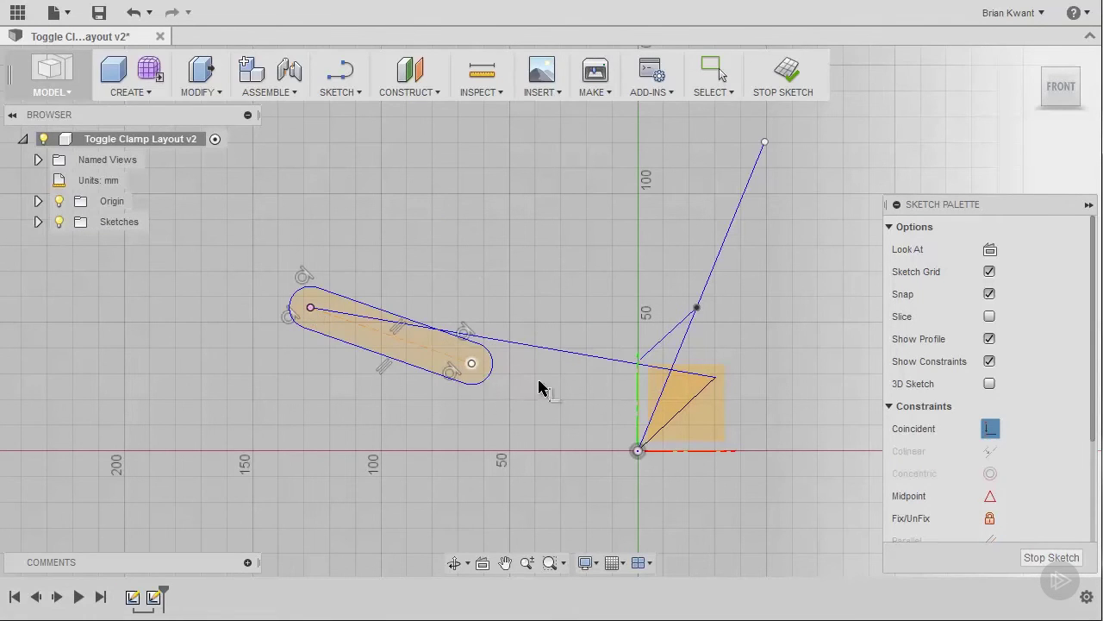
click(716, 378)
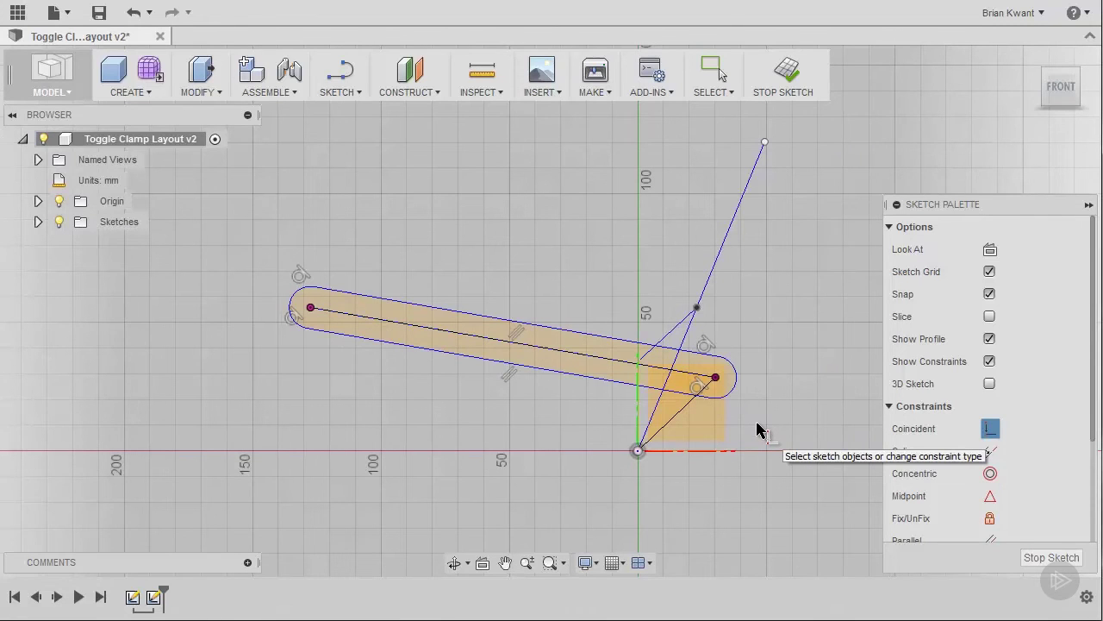
key(Escape)
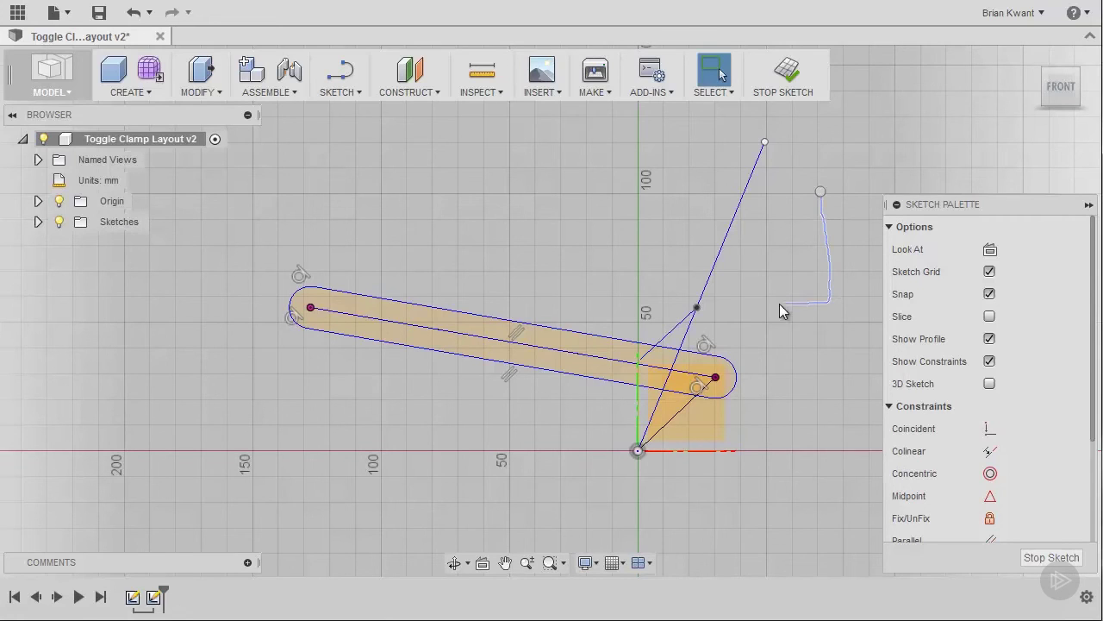
key(d)
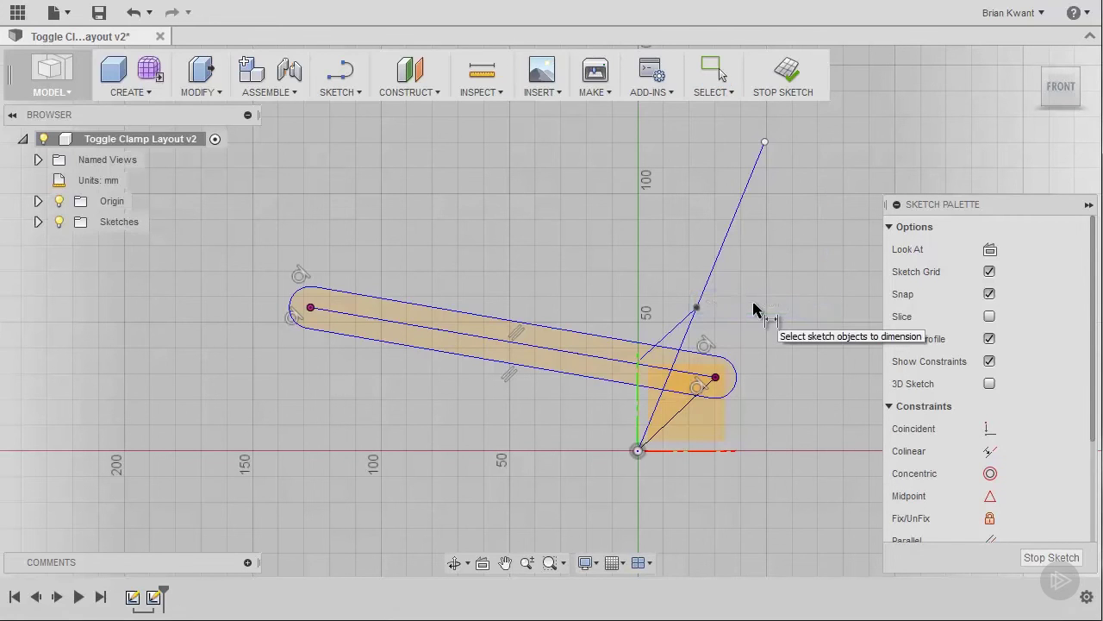
- Dimension the distance between the slot's side lines to 25 mm, then stop the sketch
click(415, 342)
click(412, 348)
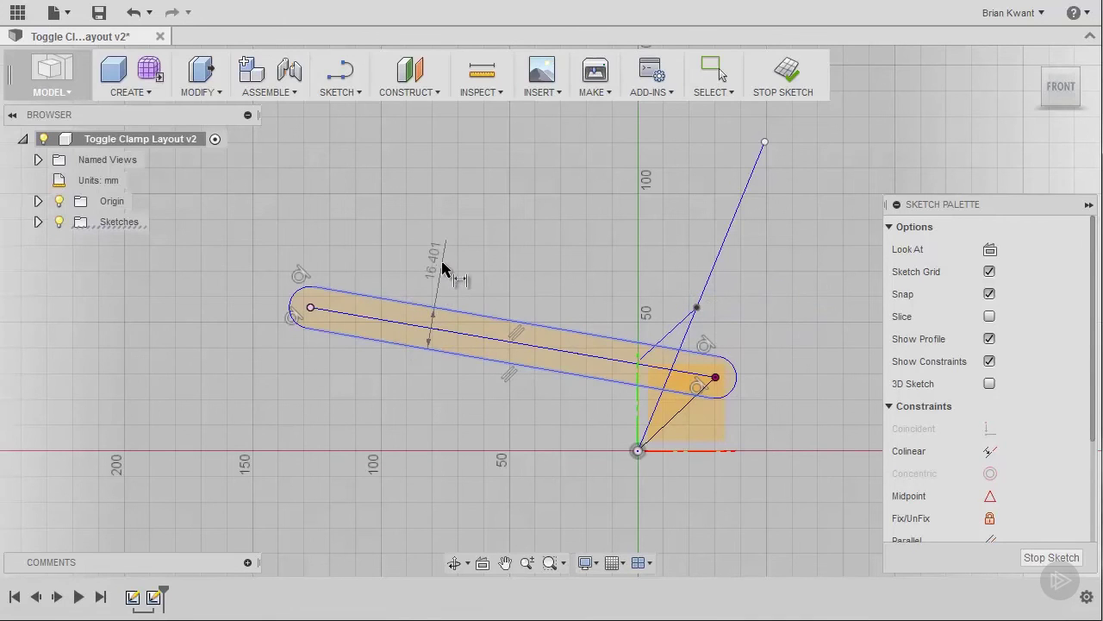
click(445, 268)
text(25)
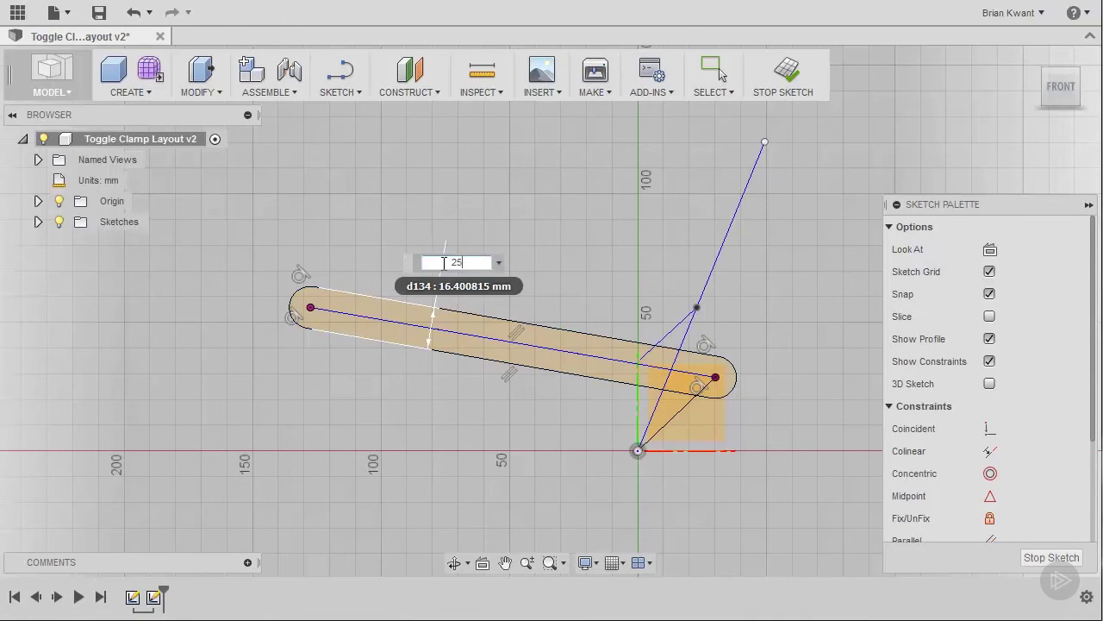
key(Return)
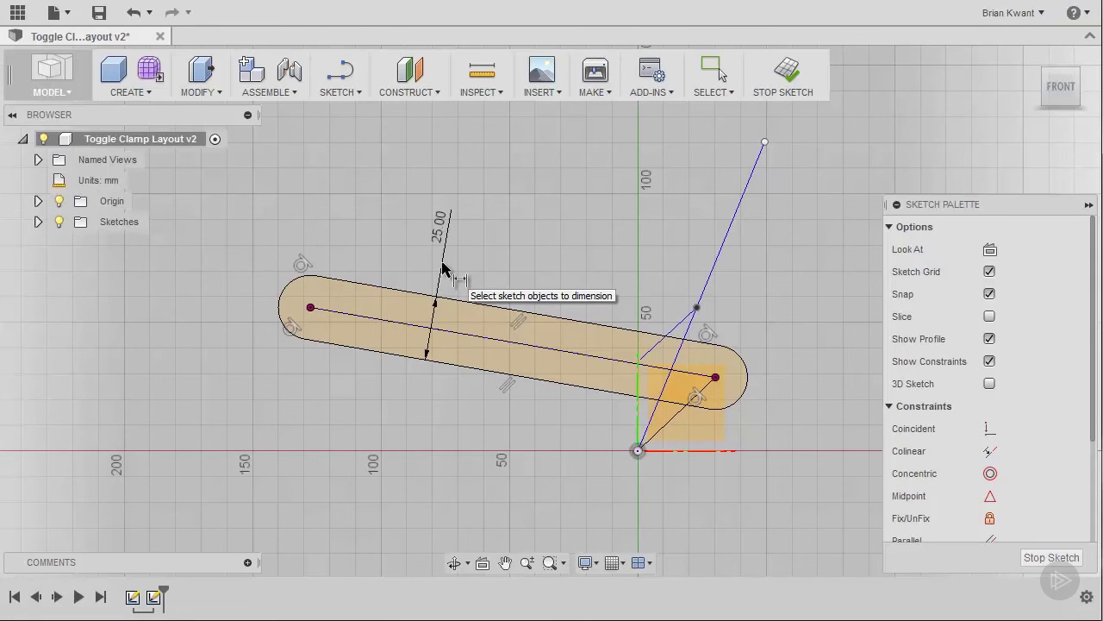
click(1050, 558)
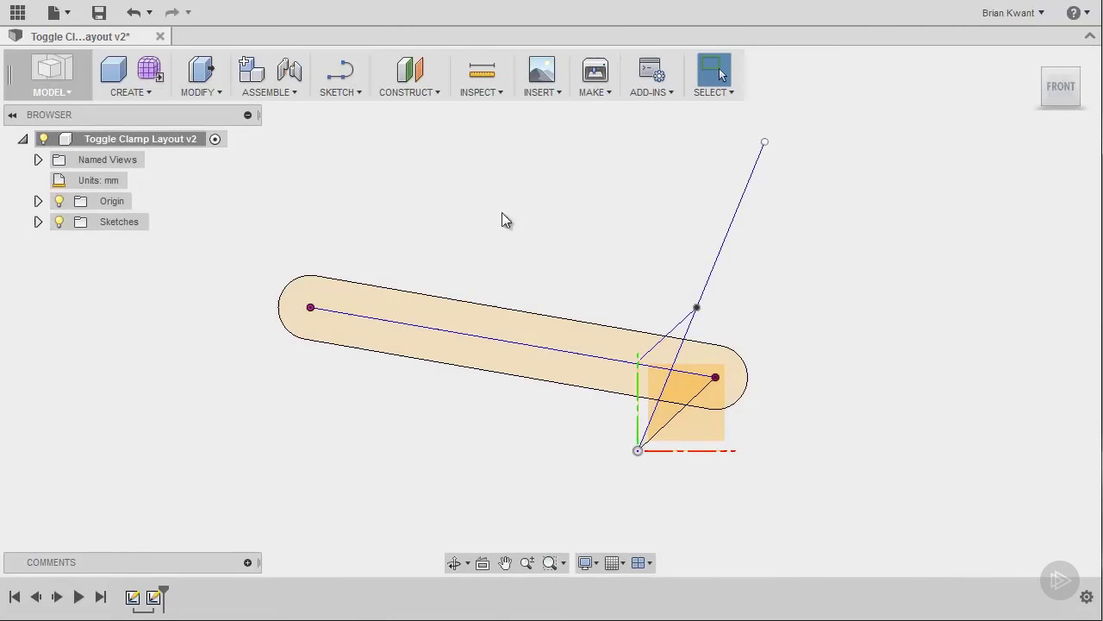
- Extrude the slot profile with Symmetric direction and 10 mm distance as a new body
click(145, 93)
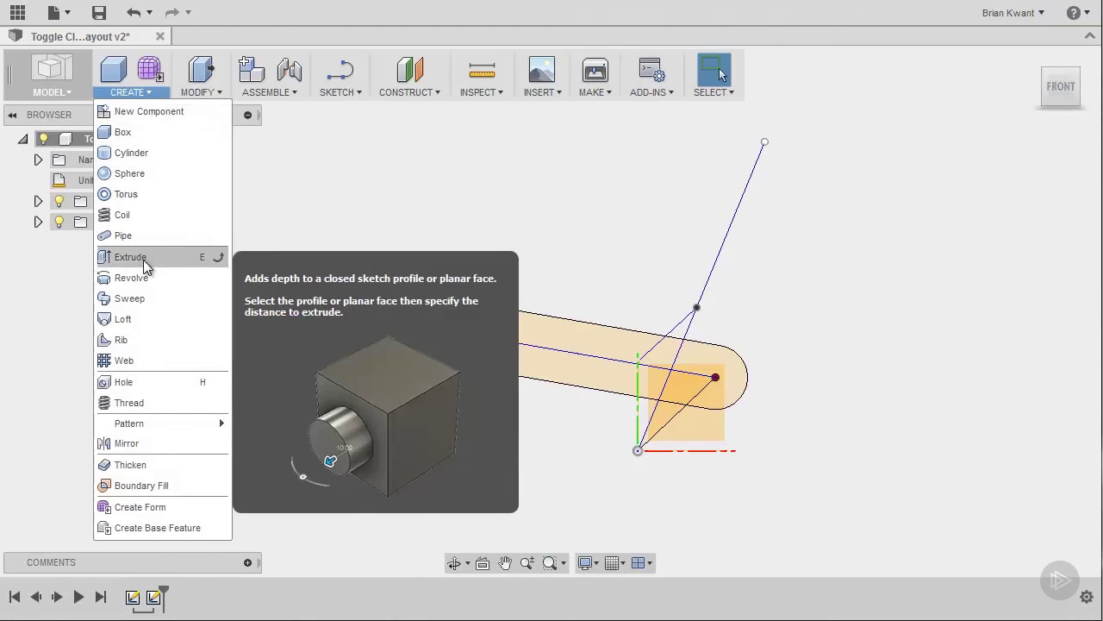
click(143, 257)
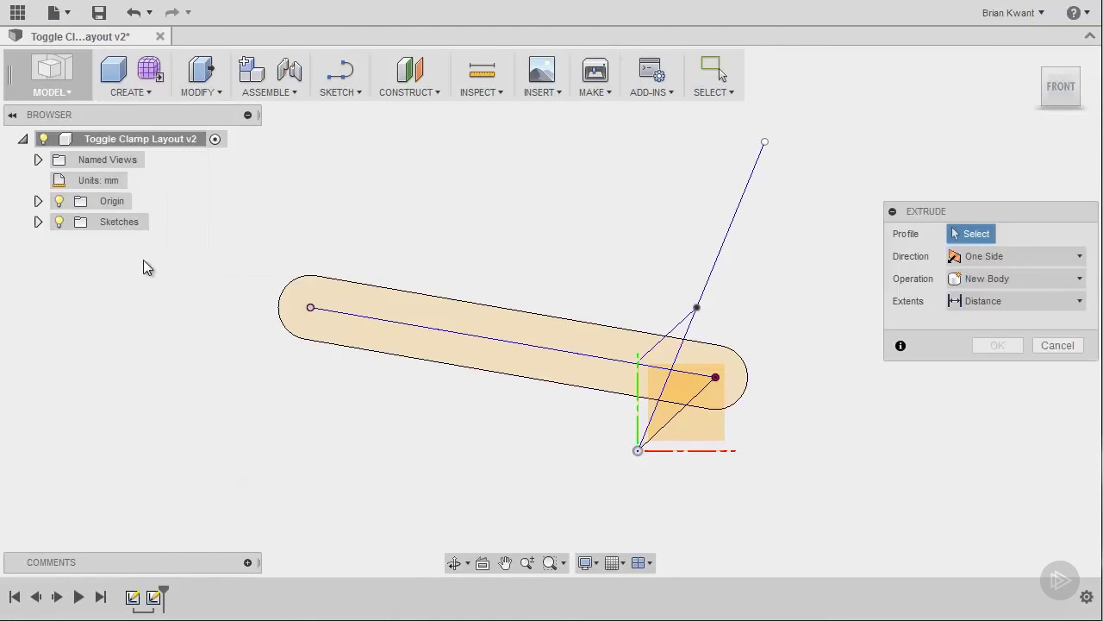
click(412, 309)
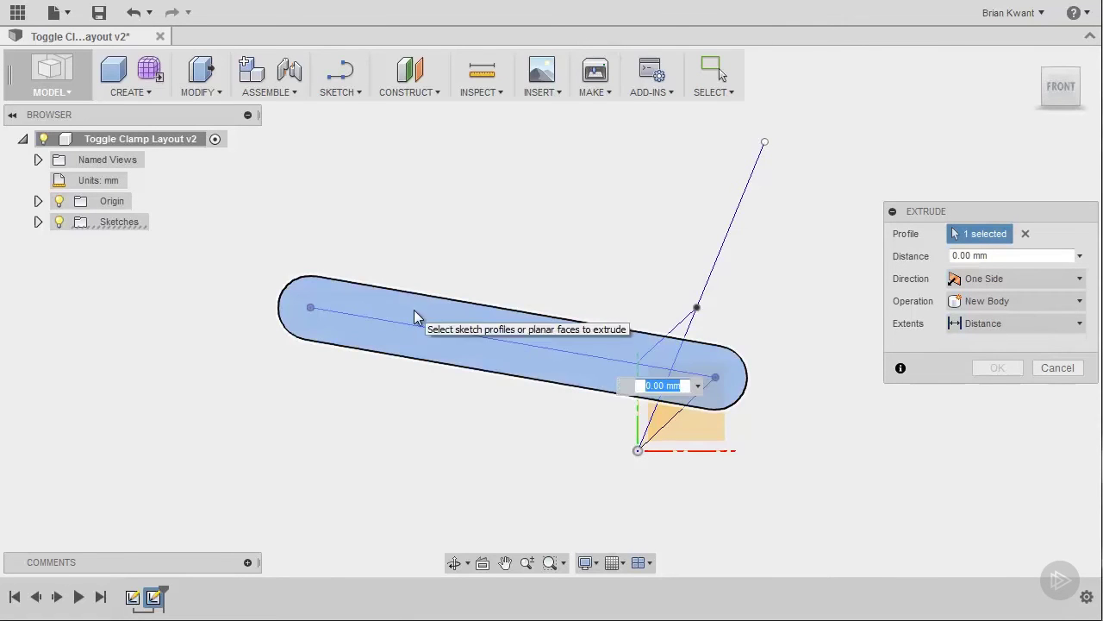
click(1080, 257)
click(1081, 257)
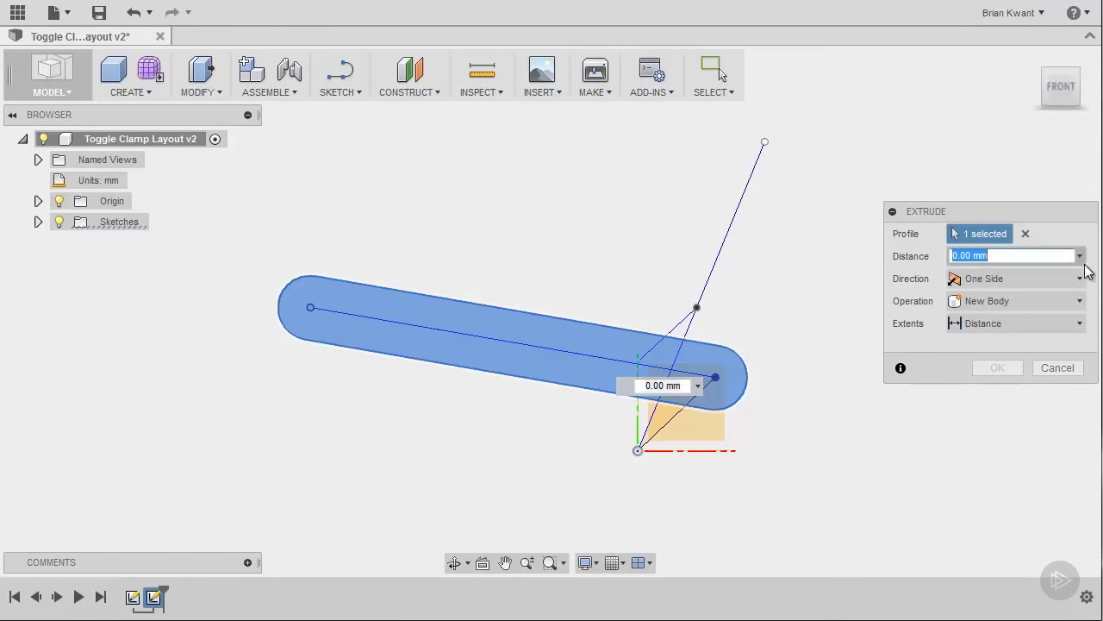
click(1080, 278)
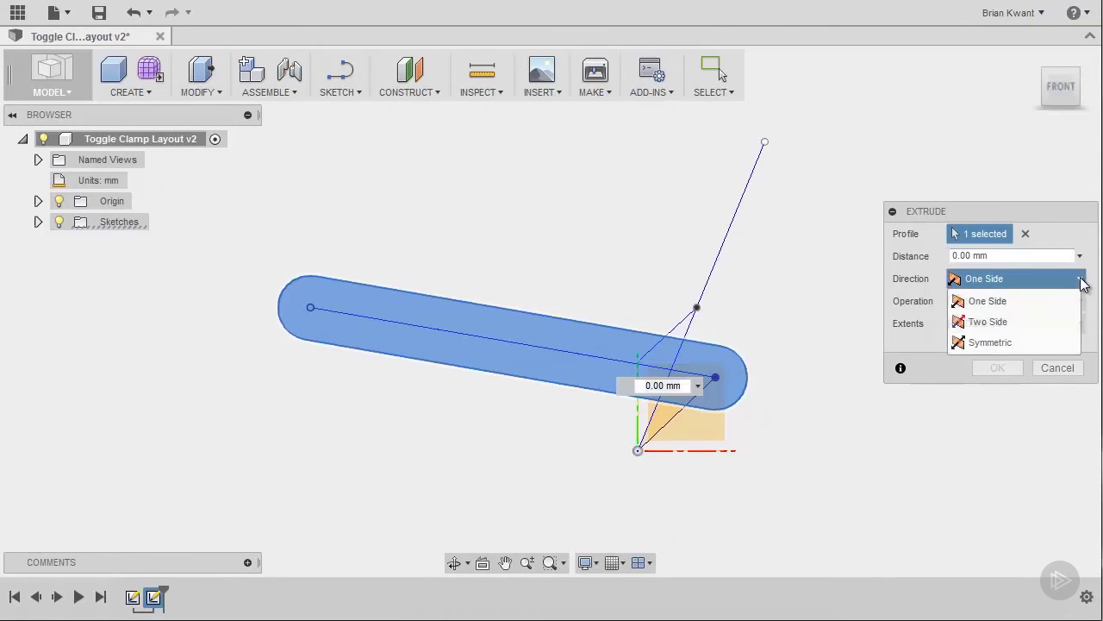
click(1026, 343)
click(1014, 256)
double_click(1013, 256)
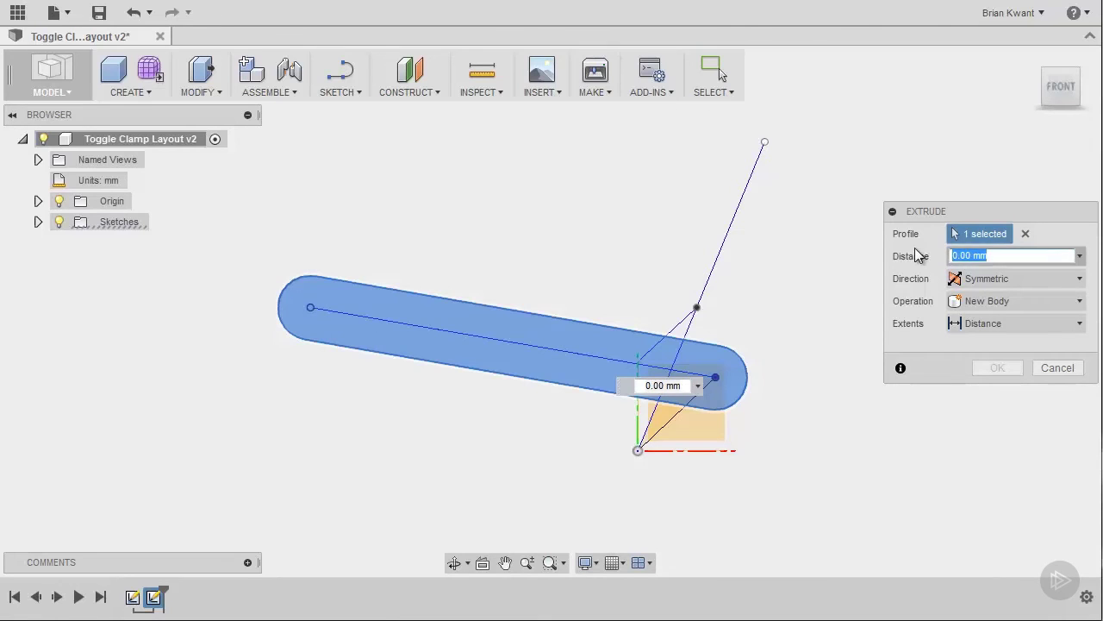
text(10)
key(Return)
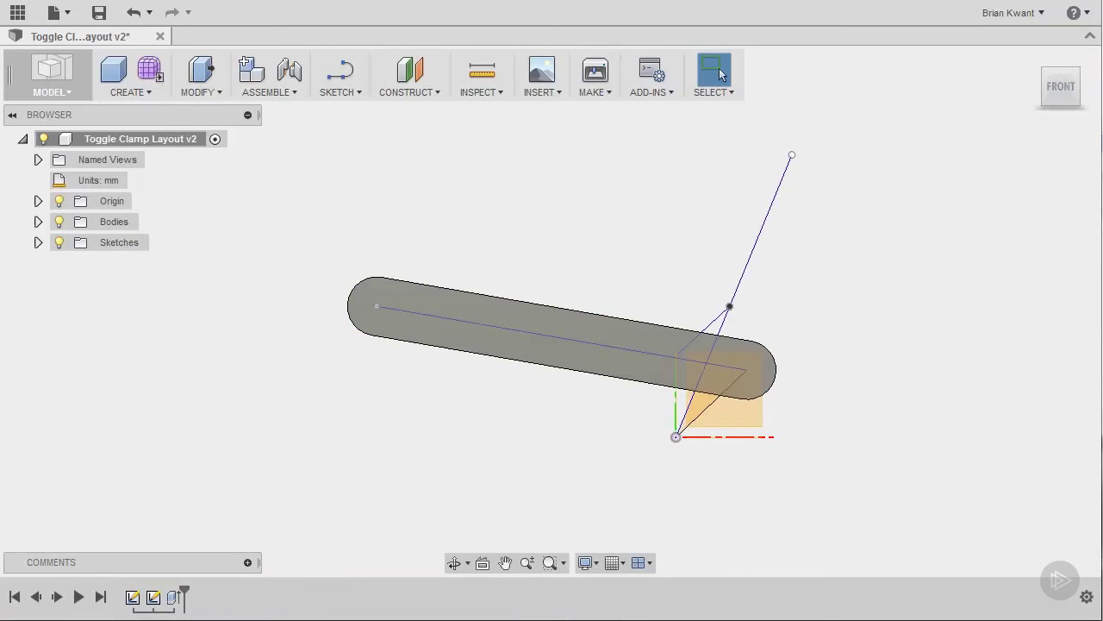
- Start a new sketch on the arm body's flat face
click(332, 93)
click(339, 113)
click(412, 341)
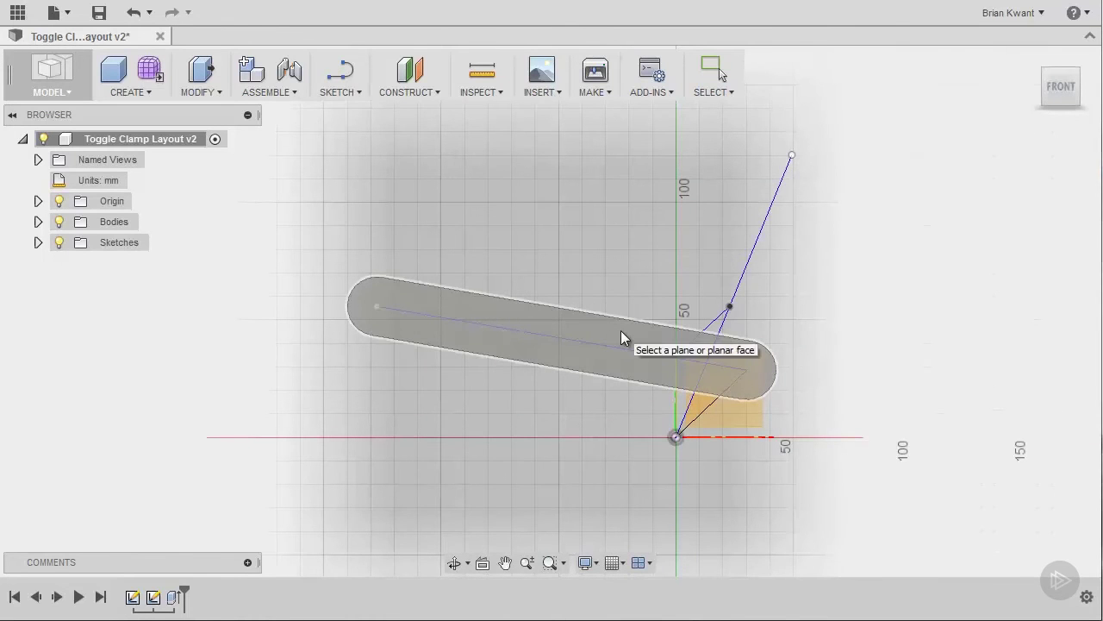
click(622, 336)
scroll(628, 349, up, 5)
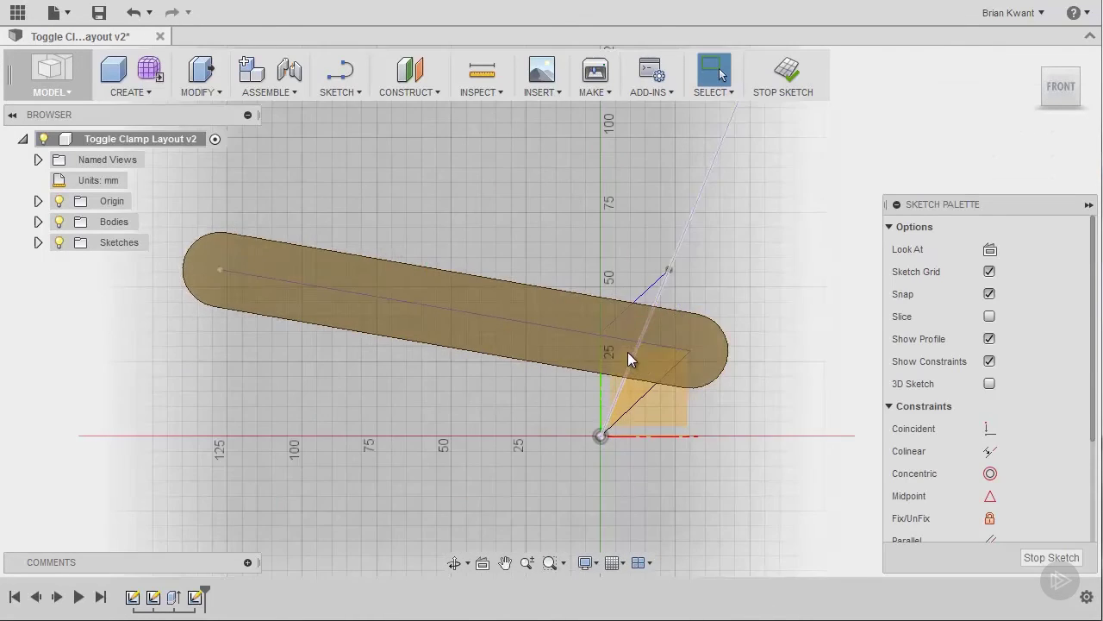
scroll(699, 324, up, 2)
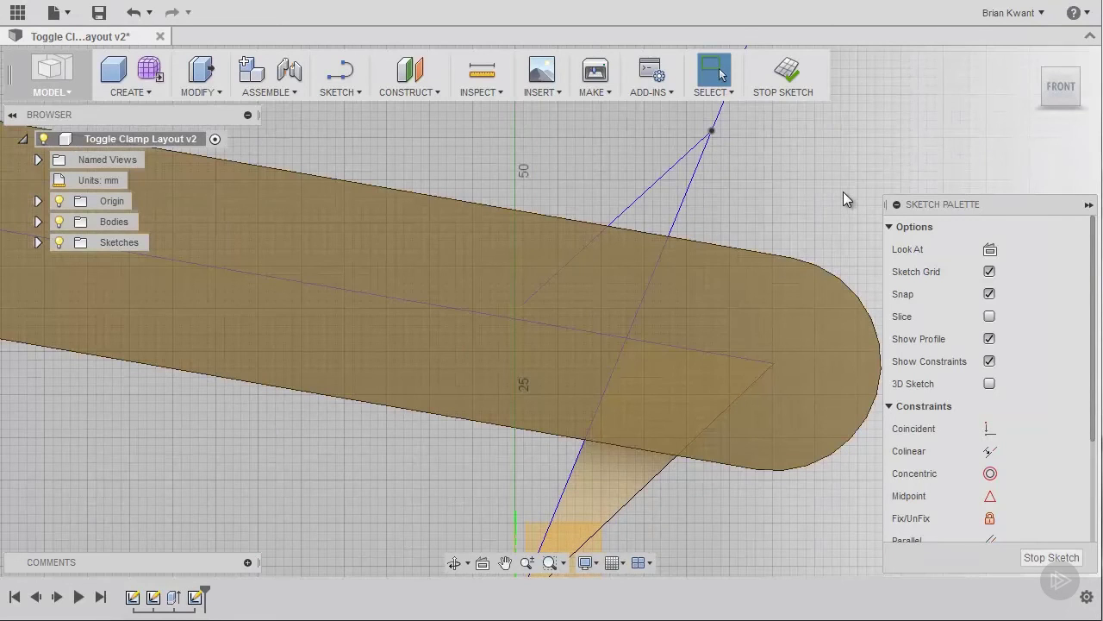
scroll(843, 193, up, 1)
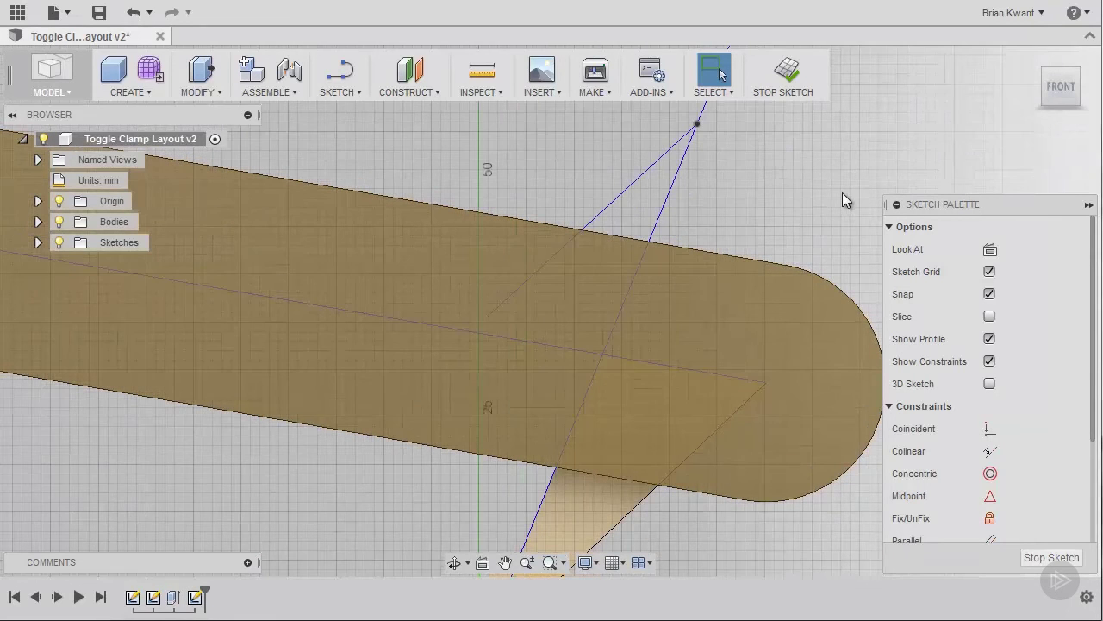
- Place sketch points at the inner layout joint and the centre line's end, then finish the sketch
click(320, 93)
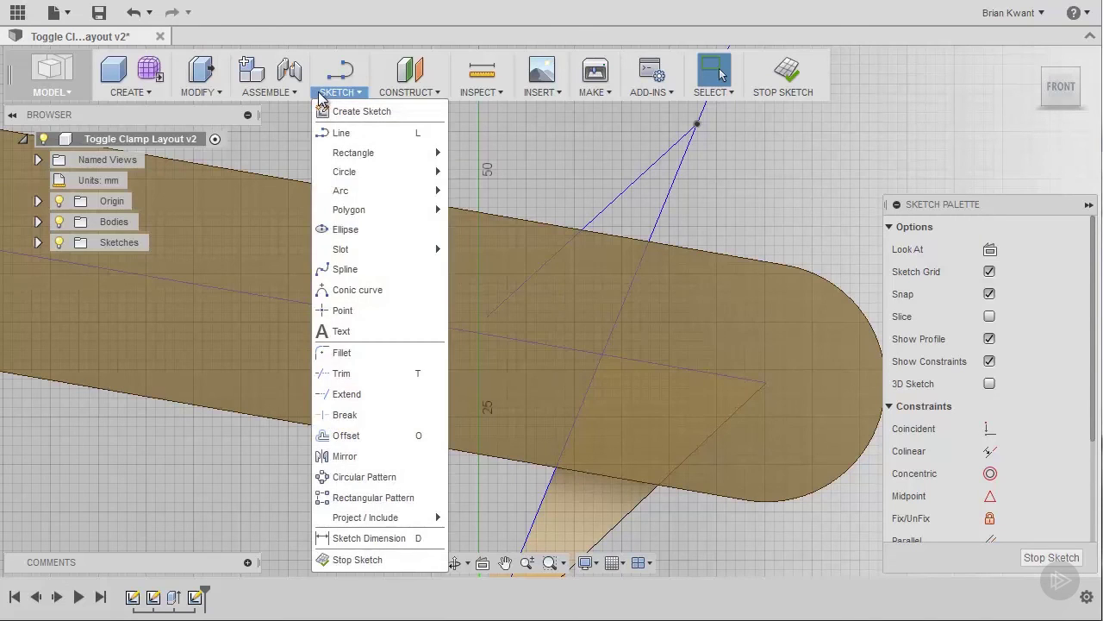
click(341, 312)
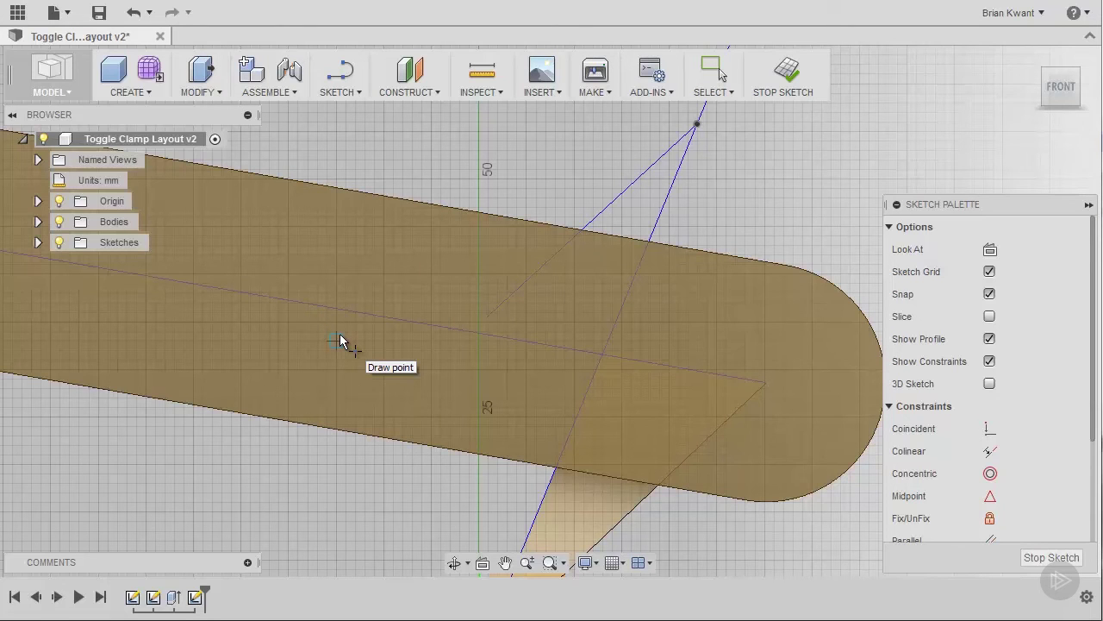
click(486, 318)
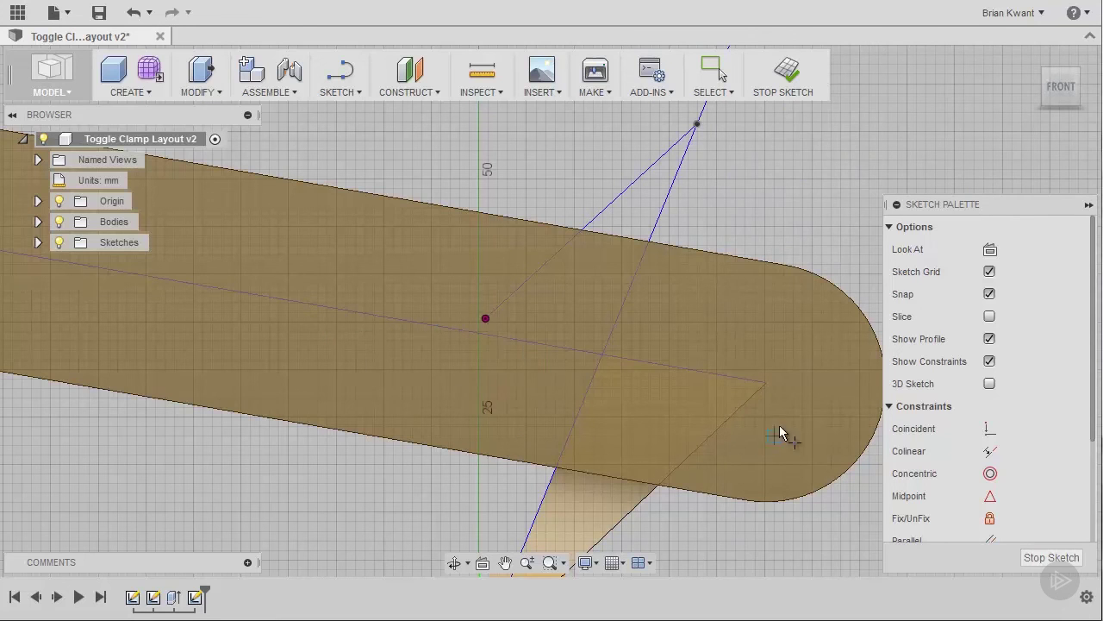
click(767, 382)
click(1067, 561)
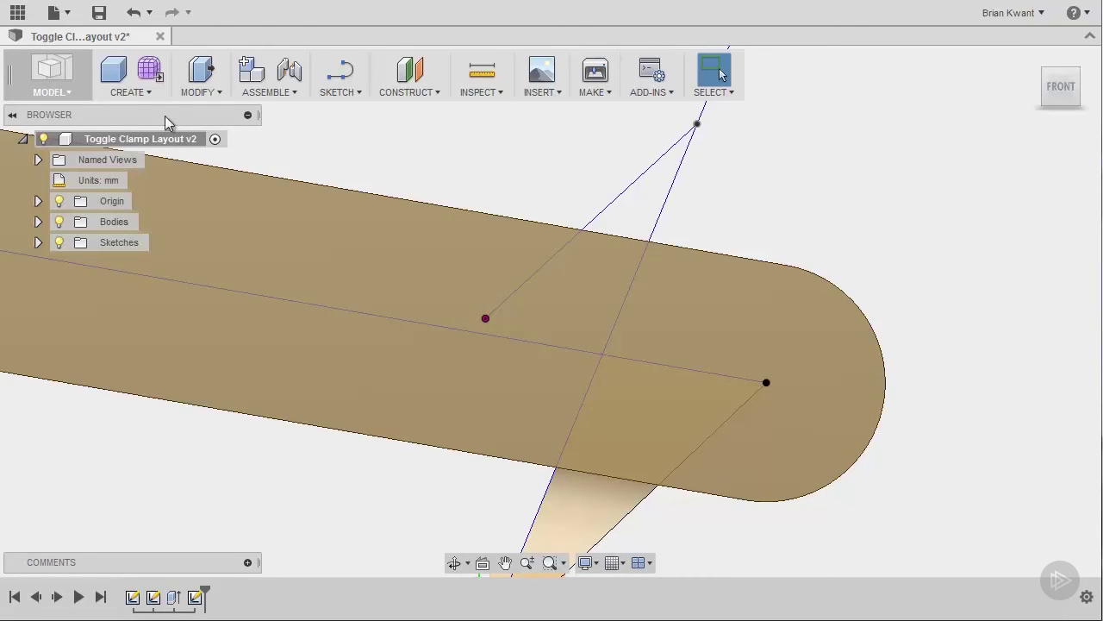
- Start a 10 mm diameter hole at each of the two sketch points, viewed isometrically
click(133, 91)
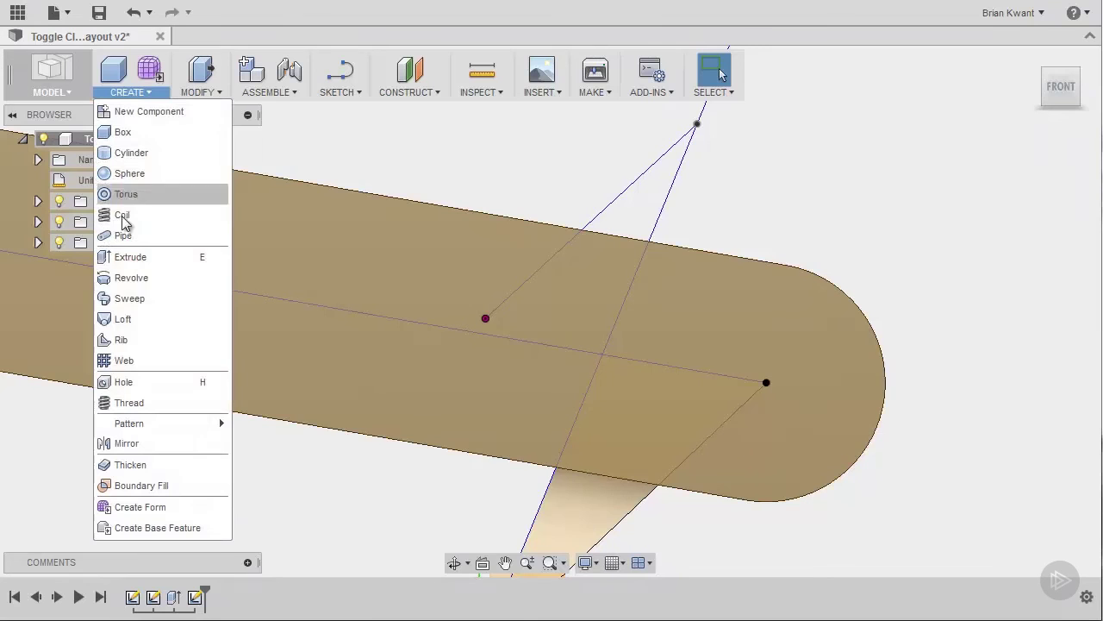
click(129, 382)
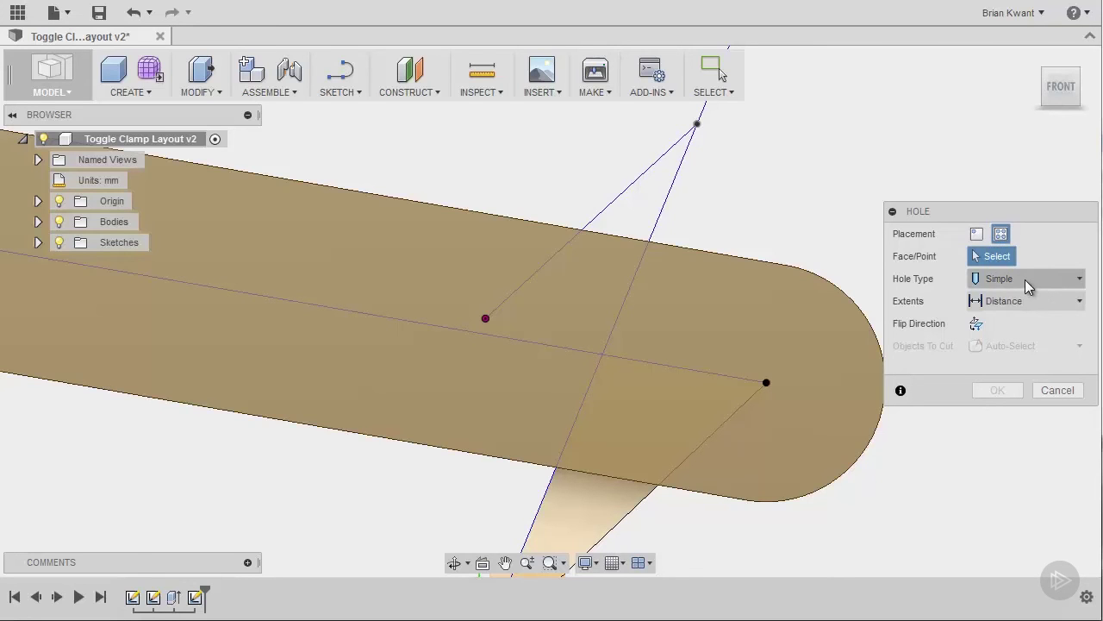
click(485, 319)
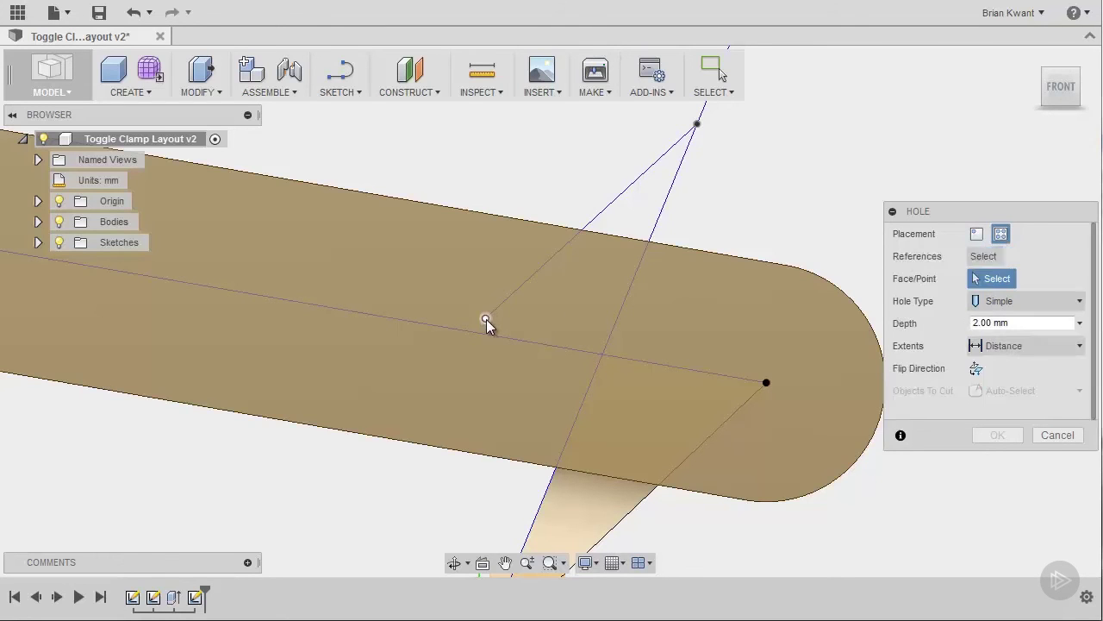
click(766, 383)
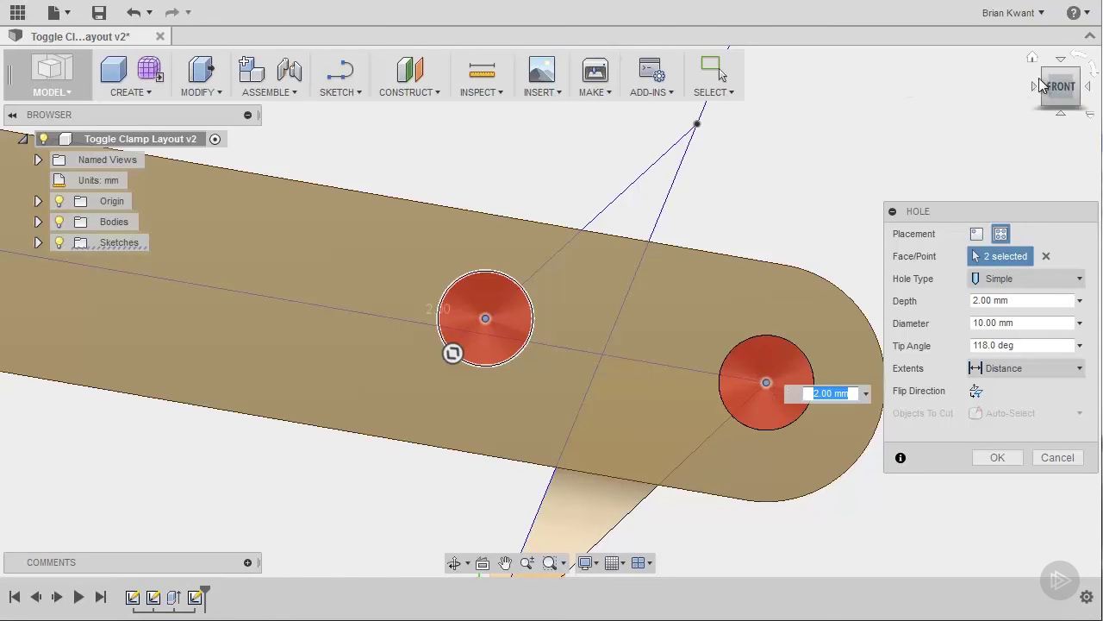
click(1082, 80)
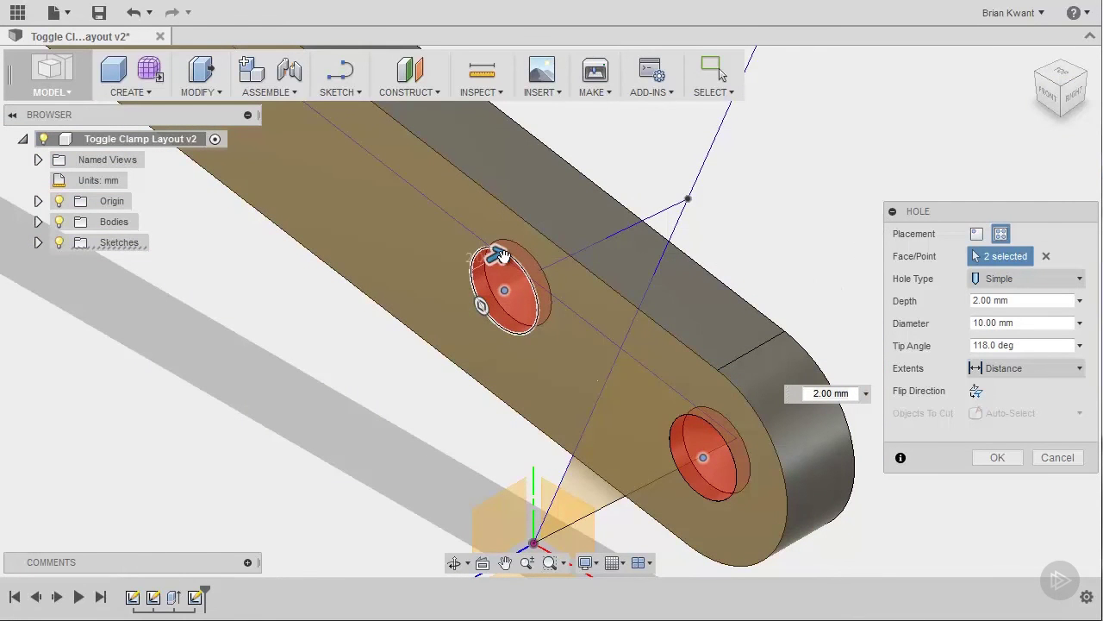
- Set the hole Extents to All so both 10 mm holes pass through the arm
drag(503, 256, 684, 152)
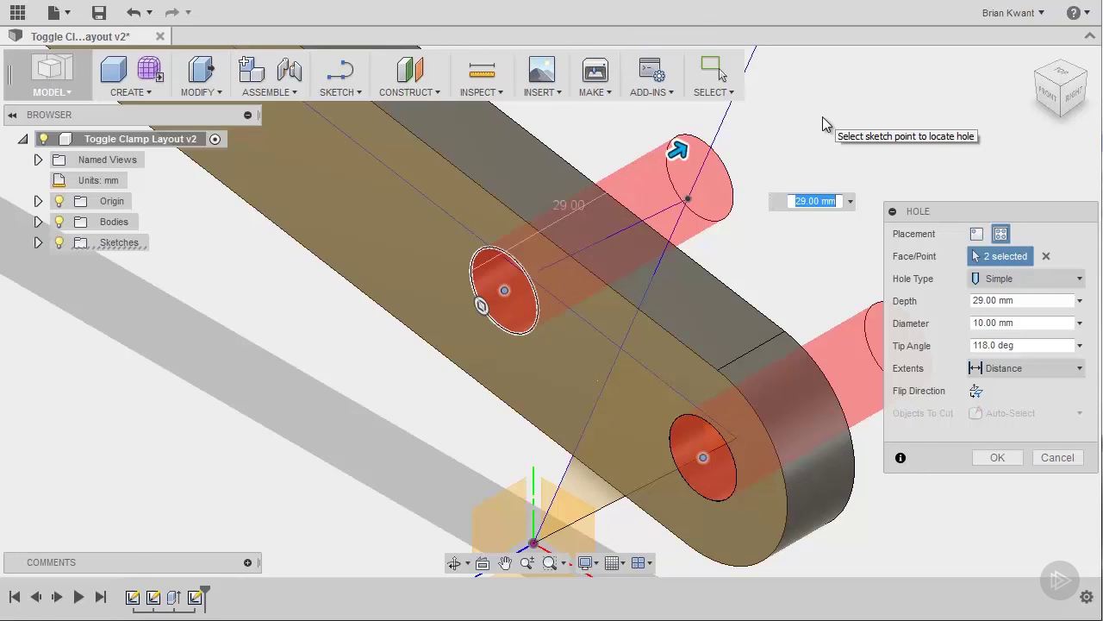
click(1081, 372)
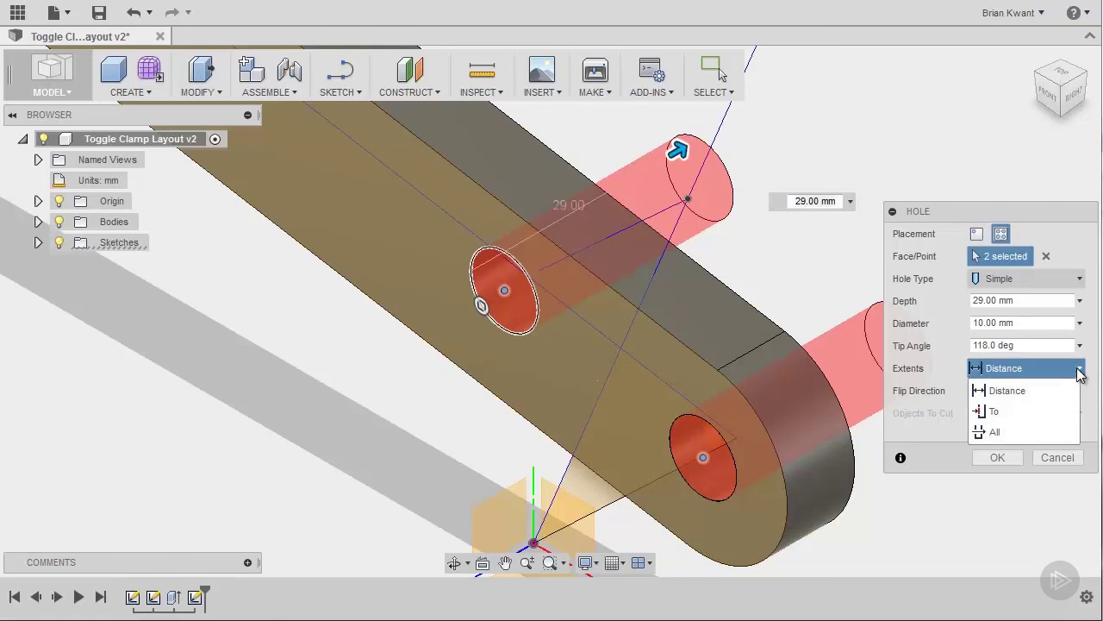
click(999, 433)
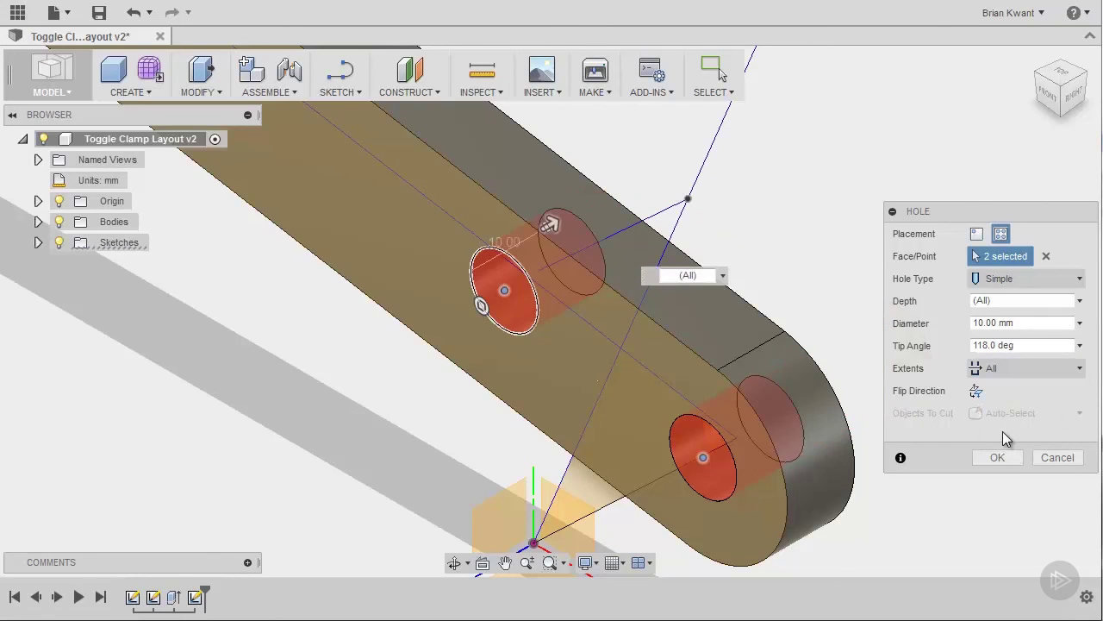
click(1080, 371)
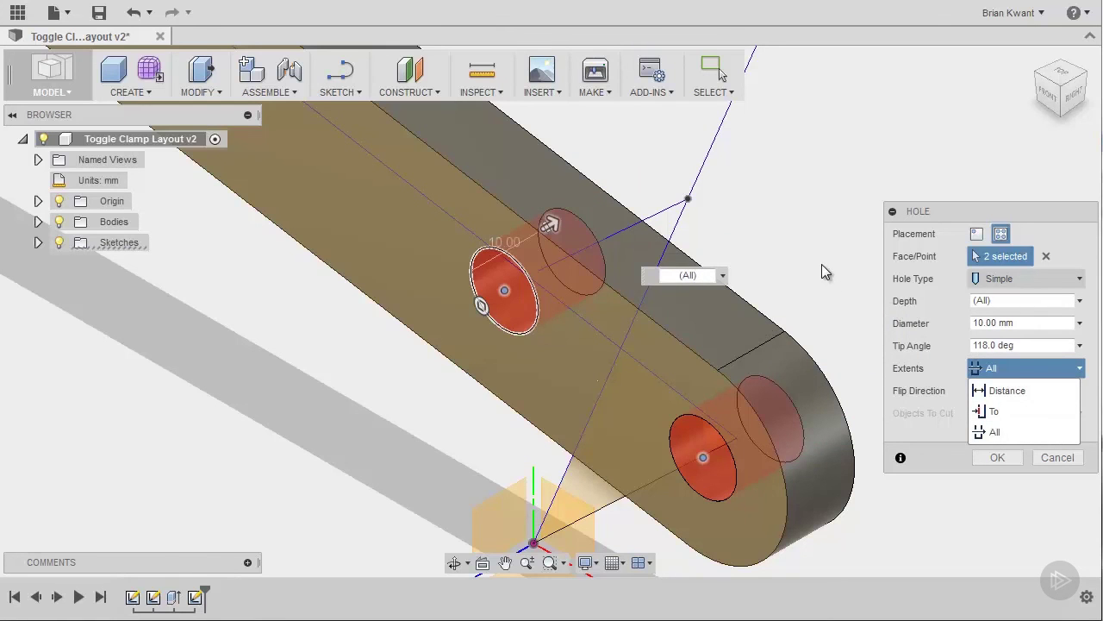
click(992, 368)
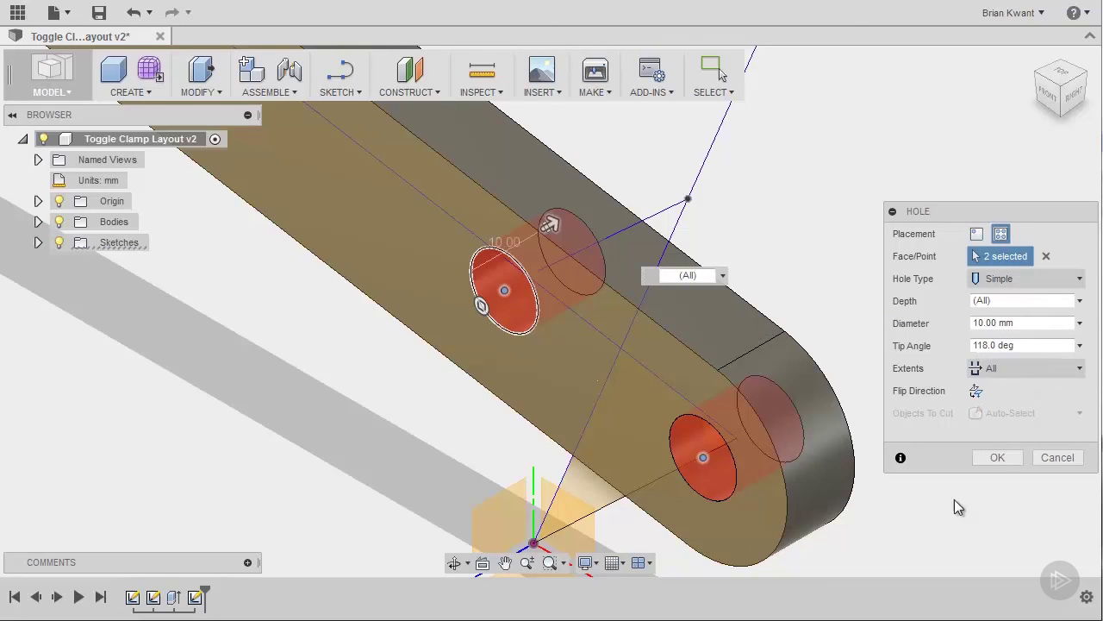
- Complete the two through-holes and view the whole arm from the Front
click(1000, 461)
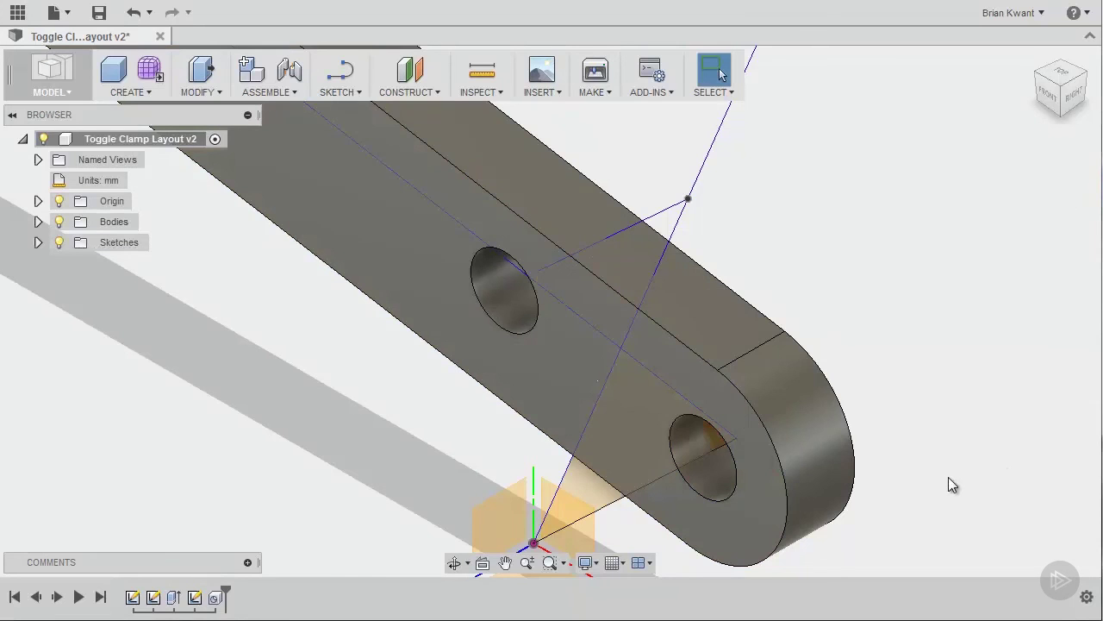
click(1042, 95)
scroll(931, 289, down, 5)
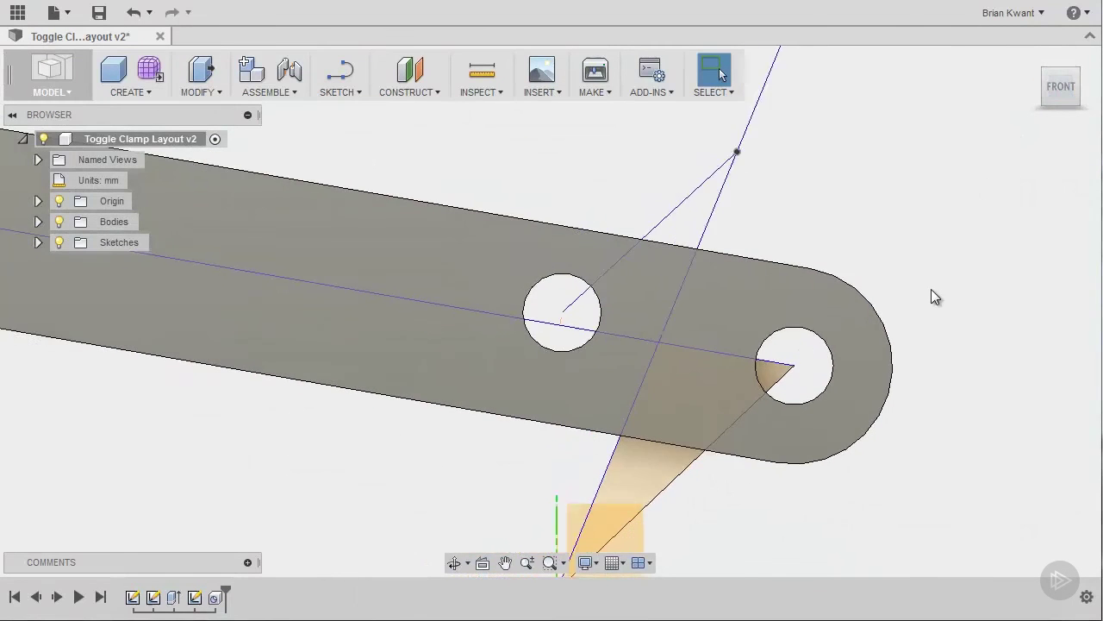
scroll(939, 301, down, 3)
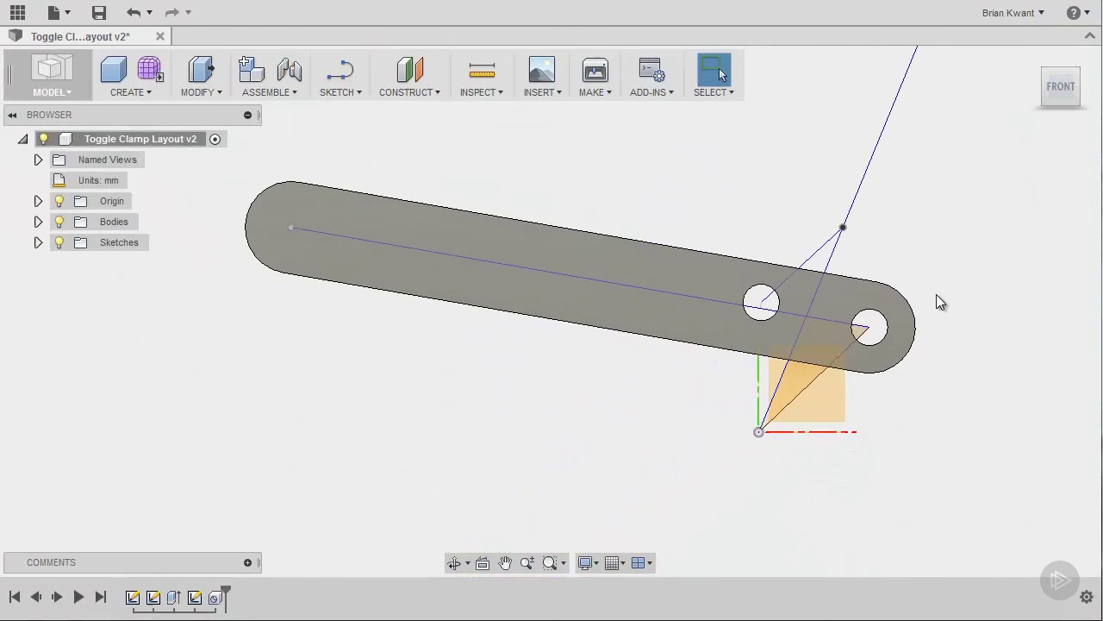
scroll(940, 301, down, 1)
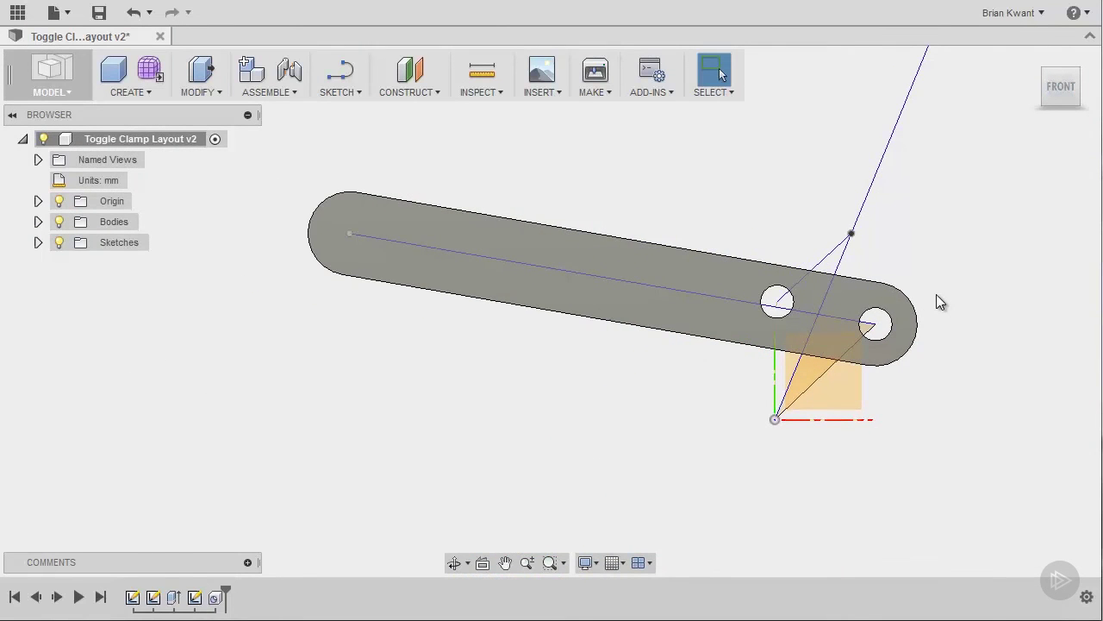
scroll(1069, 317, up, 1)
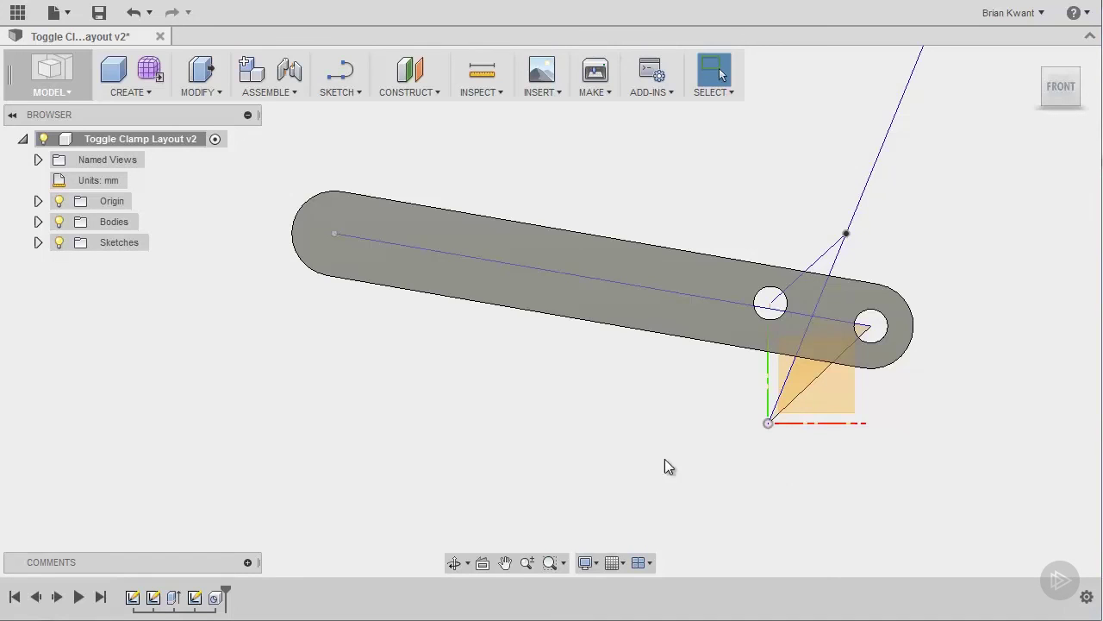
- Drag the layout linkage's end point downward so the holed arm swings to follow it
scroll(588, 440, down, 2)
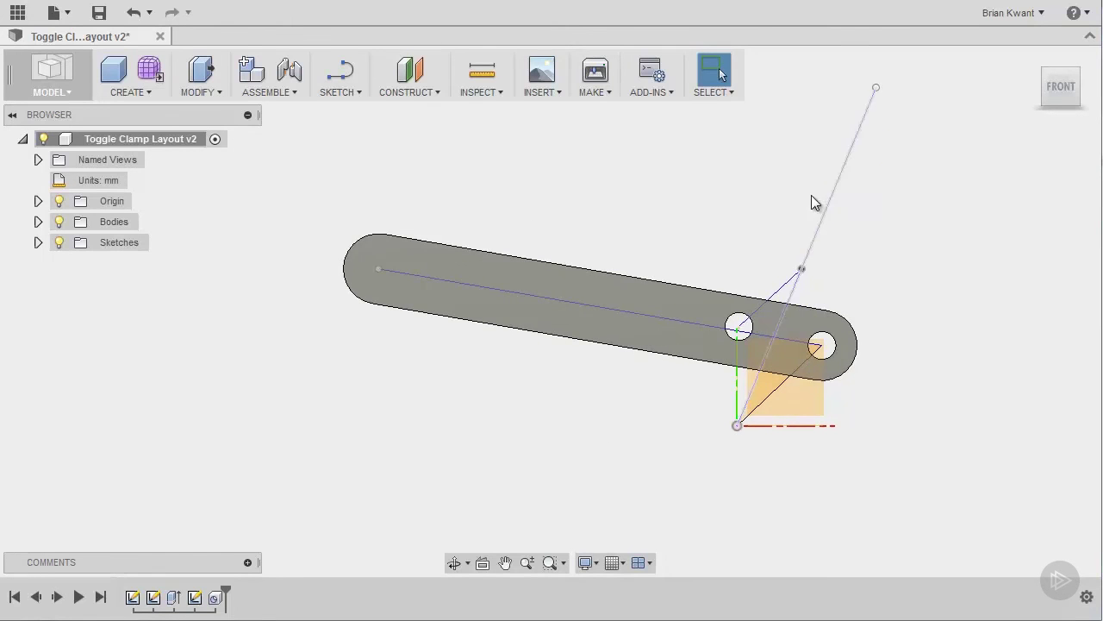
scroll(716, 250, down, 1)
scroll(560, 423, down, 1)
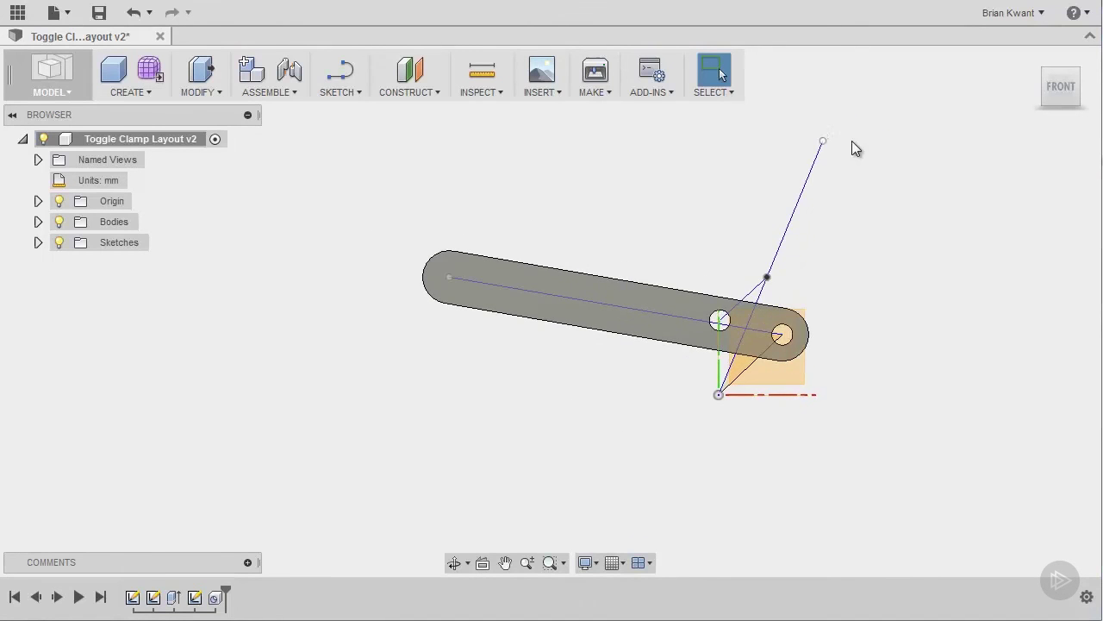
mouse_move(823, 141)
mouse_down()
mouse_move(863, 177)
mouse_move(810, 175)
mouse_move(818, 143)
mouse_move(800, 144)
mouse_move(845, 172)
mouse_move(849, 157)
mouse_move(892, 201)
mouse_move(901, 194)
mouse_move(817, 170)
mouse_up()
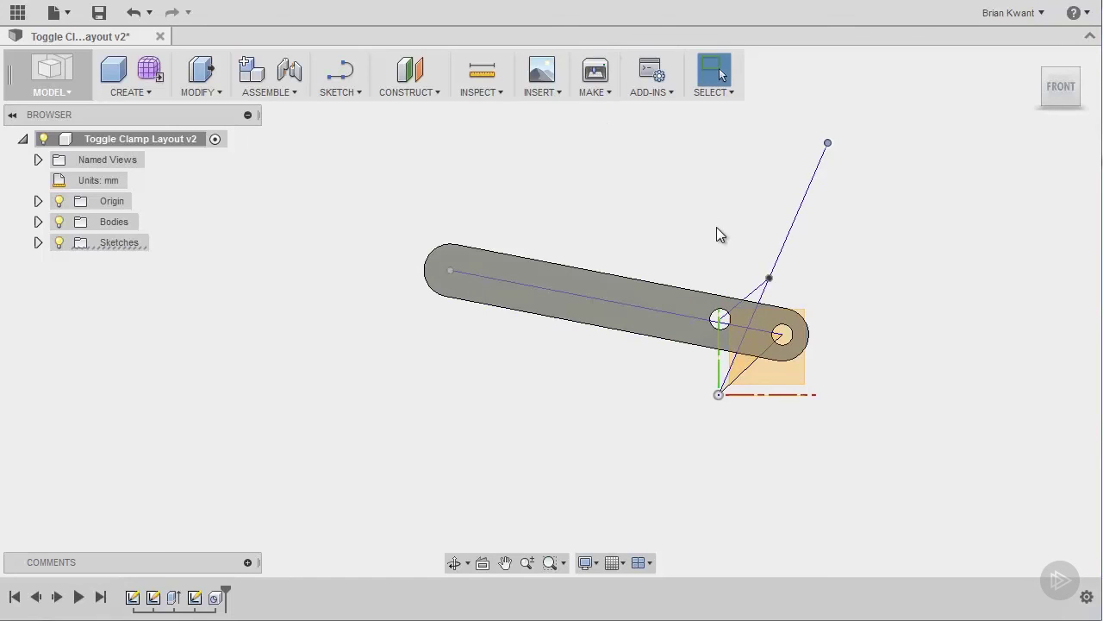